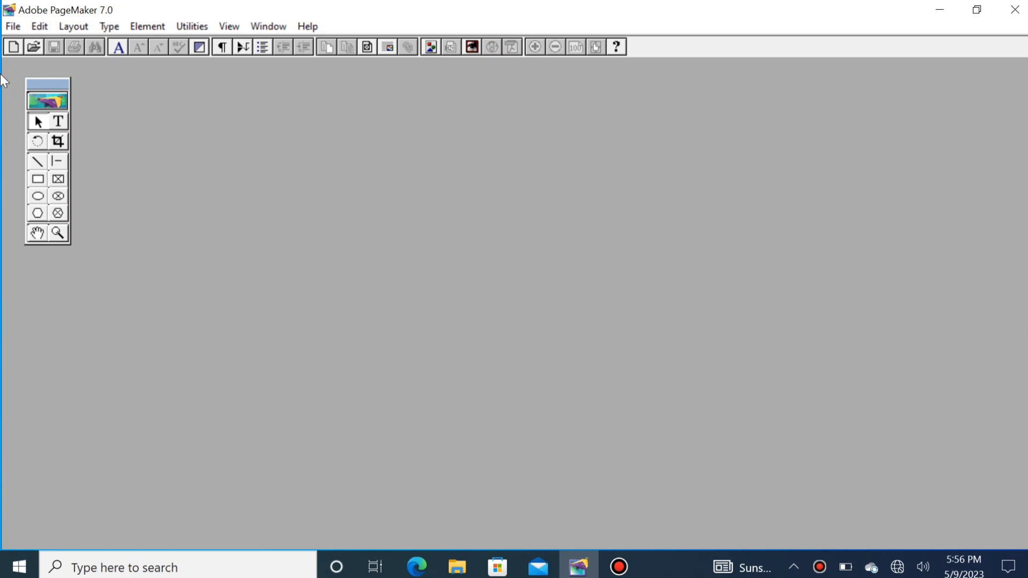
# Step: Start a new document and choose A4 as its page size
pyautogui.click(14, 26)
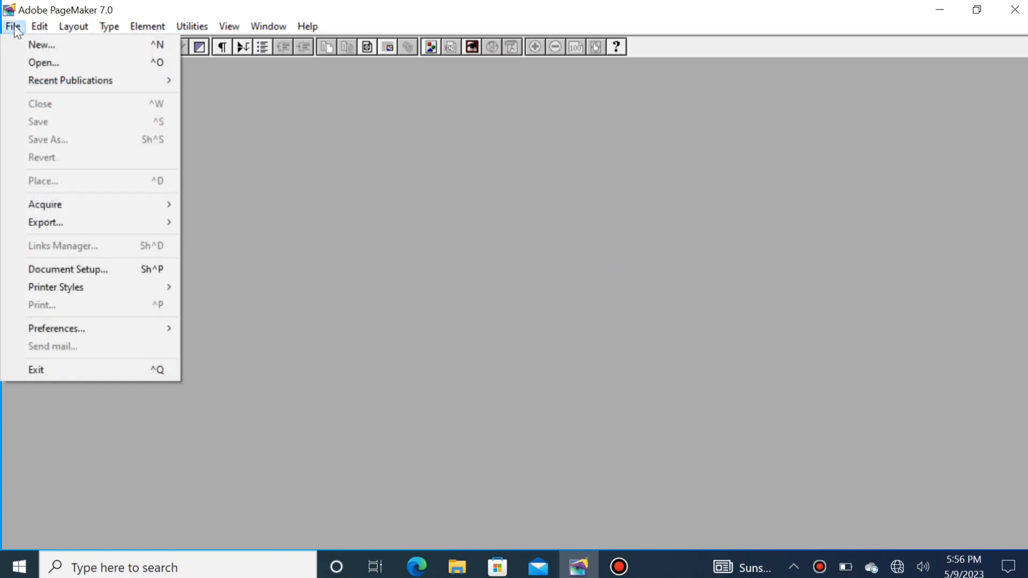
pyautogui.click(42, 45)
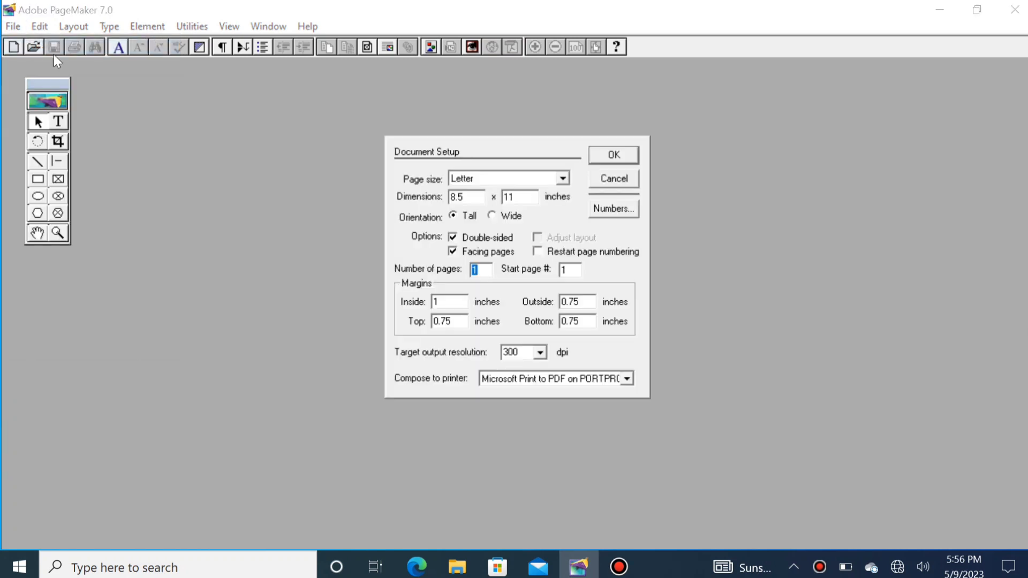
pyautogui.click(479, 181)
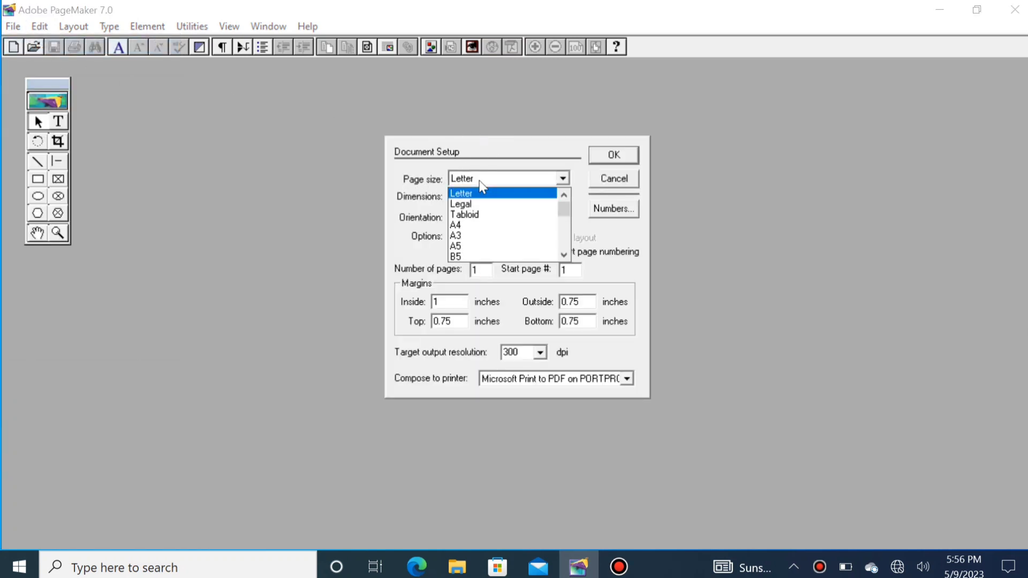
pyautogui.click(493, 227)
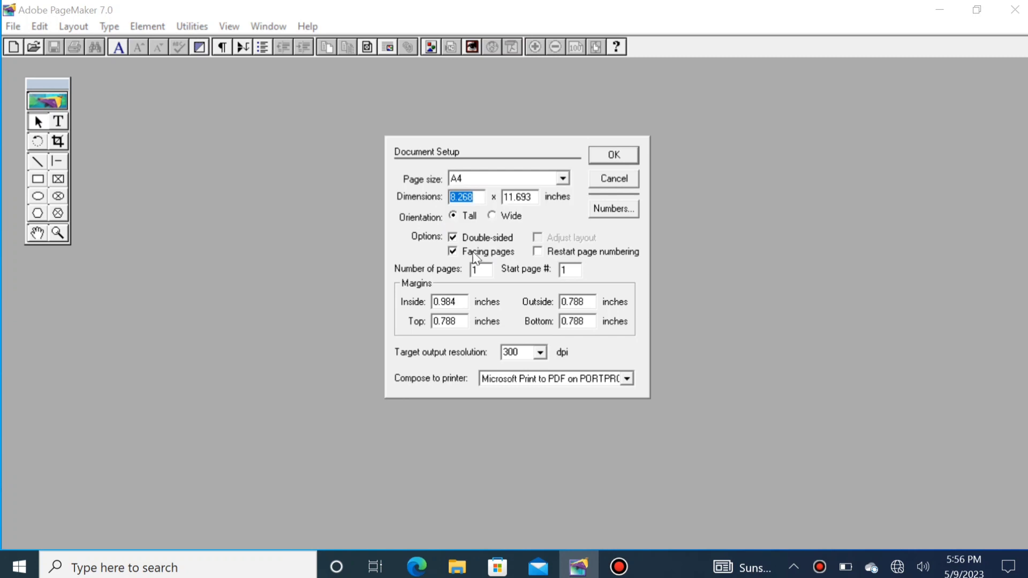
# Step: Set the inside, outside, top and bottom margins to 0 inches and create the document
pyautogui.moveTo(463, 303); pyautogui.dragTo(376, 303)
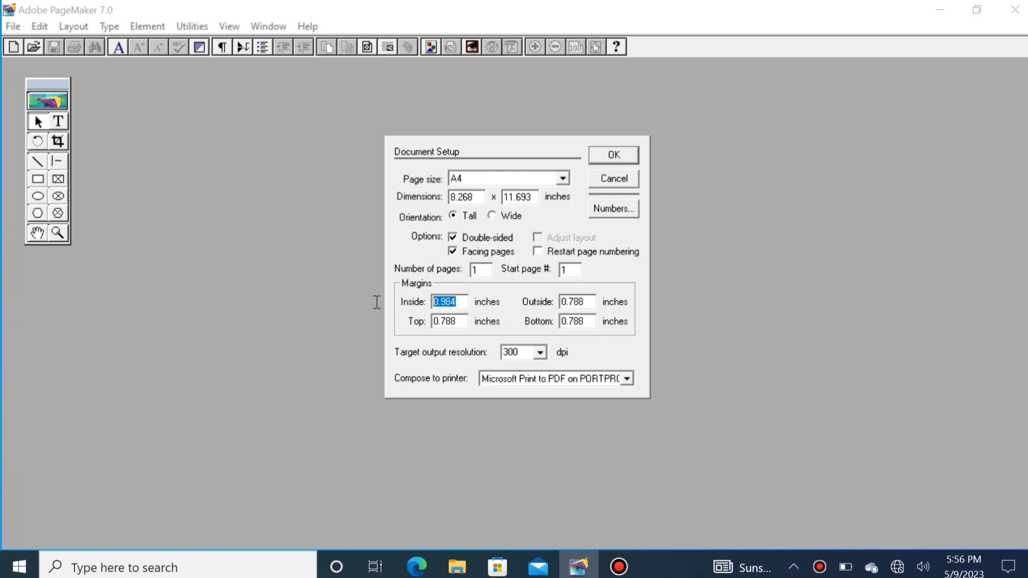
pyautogui.write('0')
pyautogui.press('Tab')
pyautogui.write('0')
pyautogui.press('Tab')
pyautogui.write('0')
pyautogui.press('Tab')
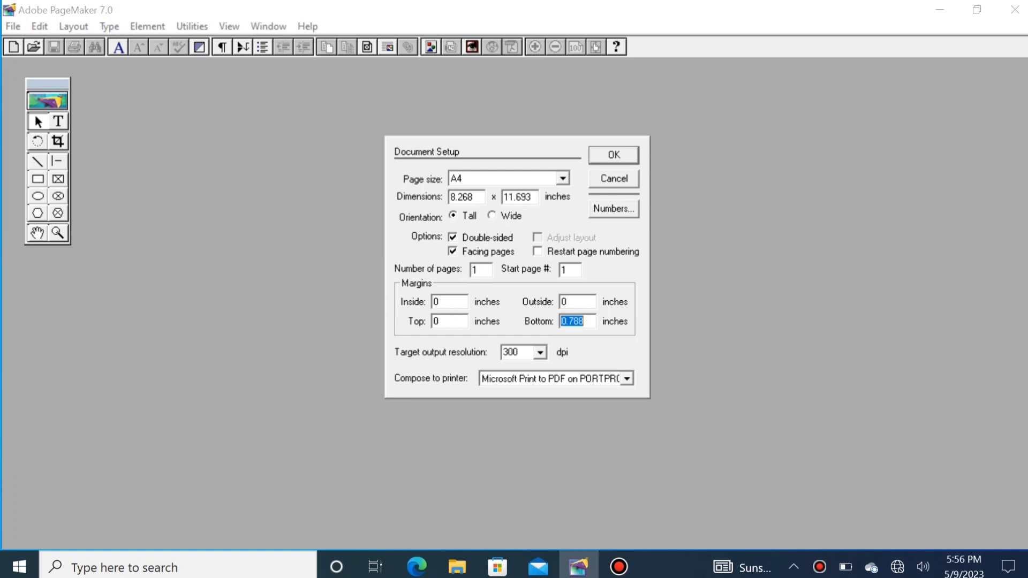
pyautogui.write('0')
pyautogui.press('Return')
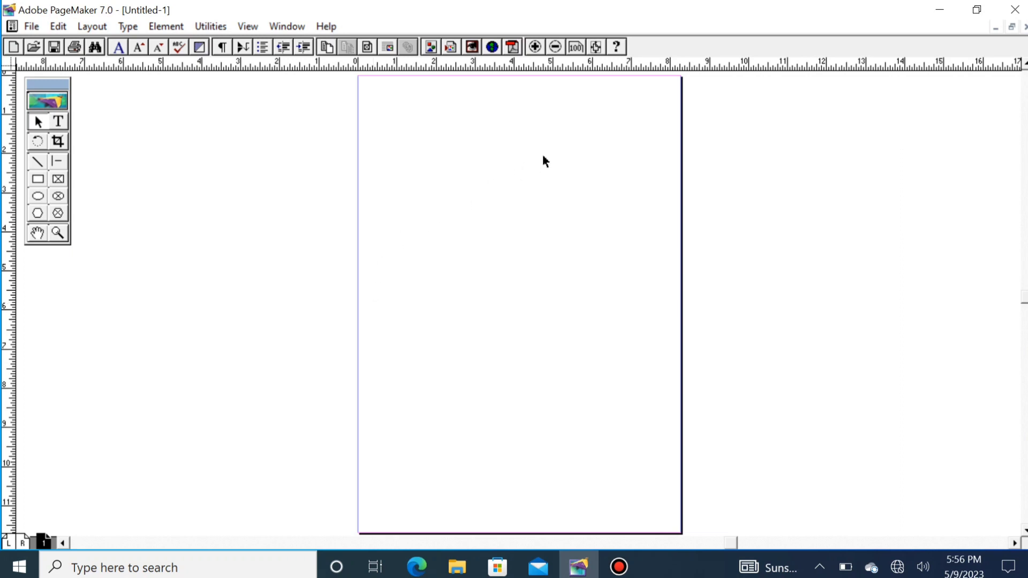
# Step: Draw a rectangle about 3.7 by 1.9 inches in the page's upper-left corner, just inside the page edges
pyautogui.rightClick(503, 130)
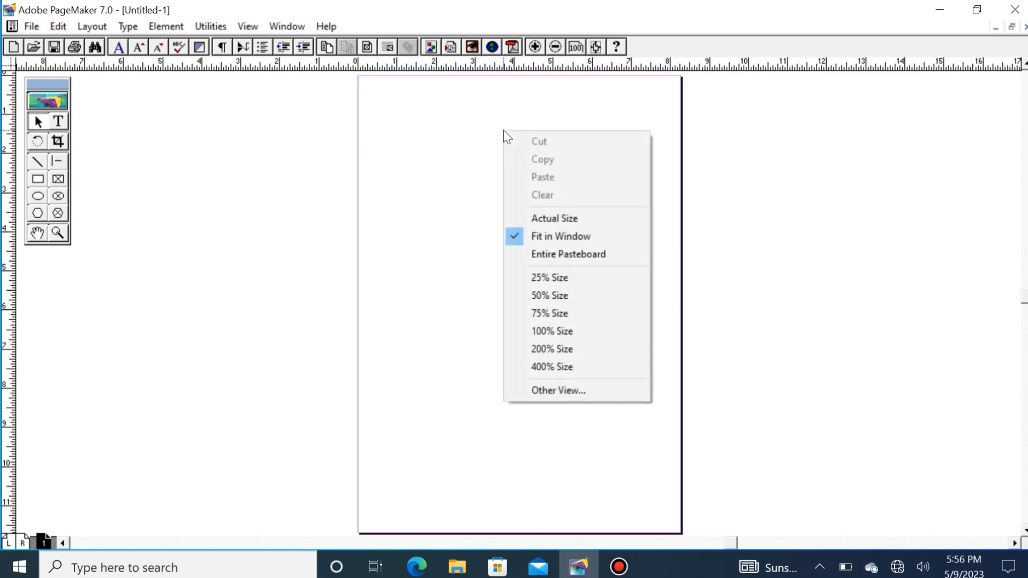
pyautogui.click(559, 223)
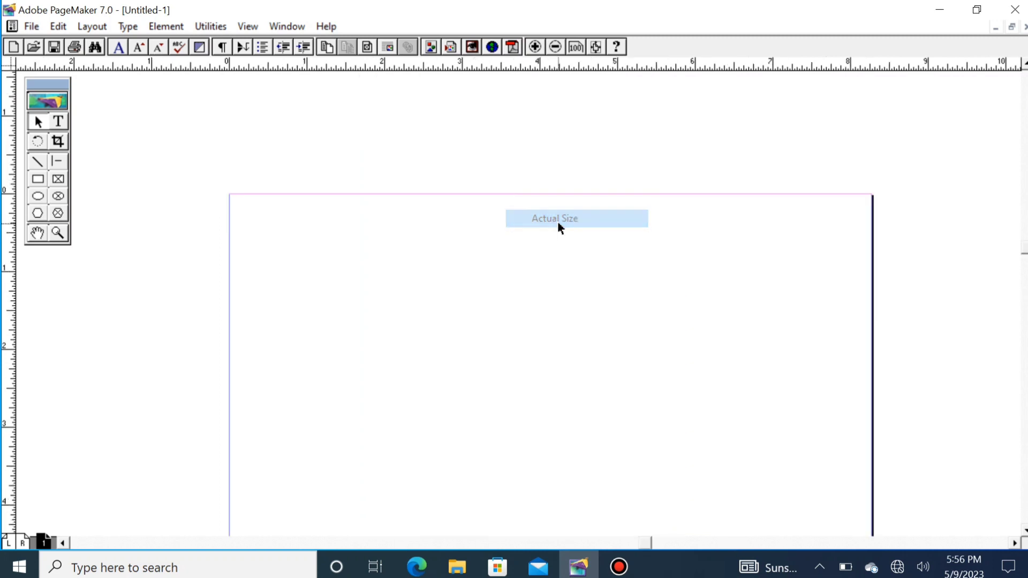
pyautogui.click(37, 233)
pyautogui.moveTo(397, 331); pyautogui.dragTo(329, 230)
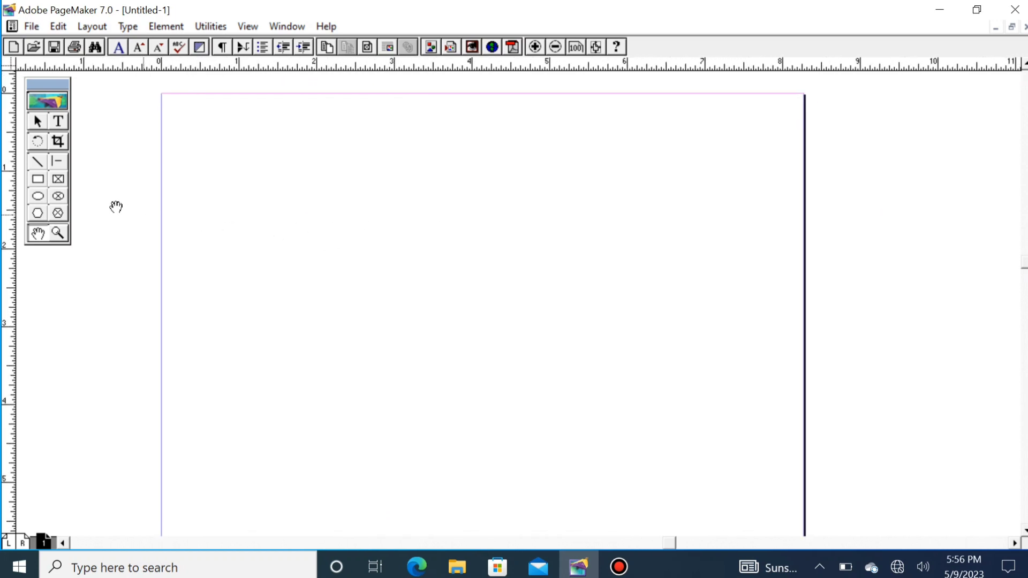
pyautogui.click(38, 180)
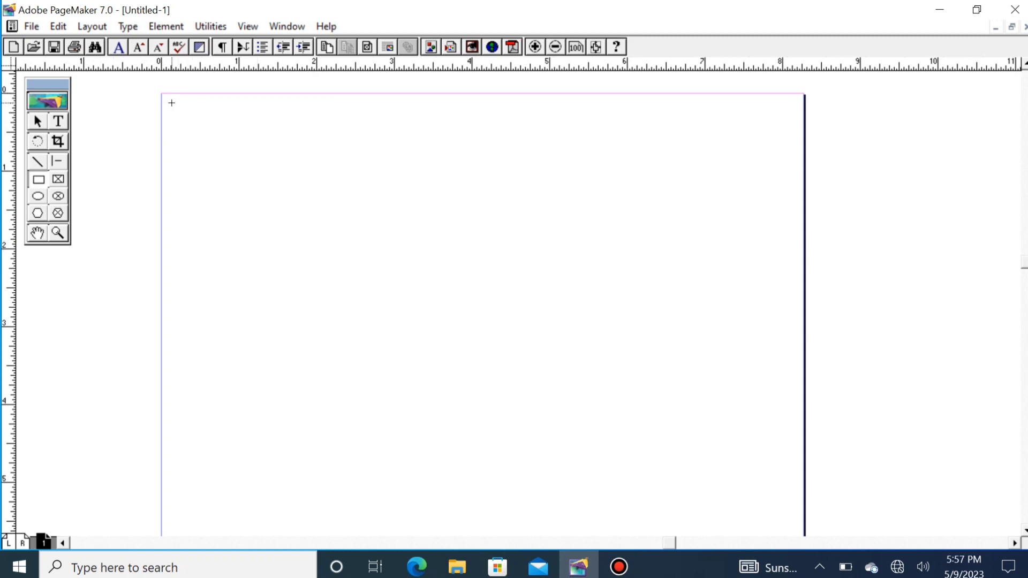
pyautogui.moveTo(172, 103)
pyautogui.mouseDown()
pyautogui.moveTo(407, 238)
pyautogui.moveTo(460, 248)
pyautogui.mouseUp()
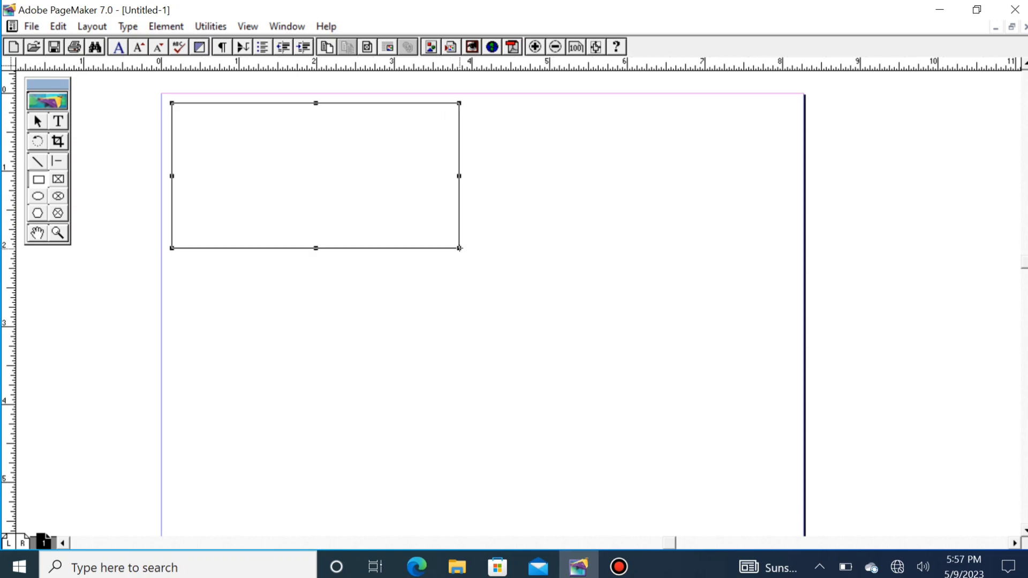
pyautogui.click(37, 121)
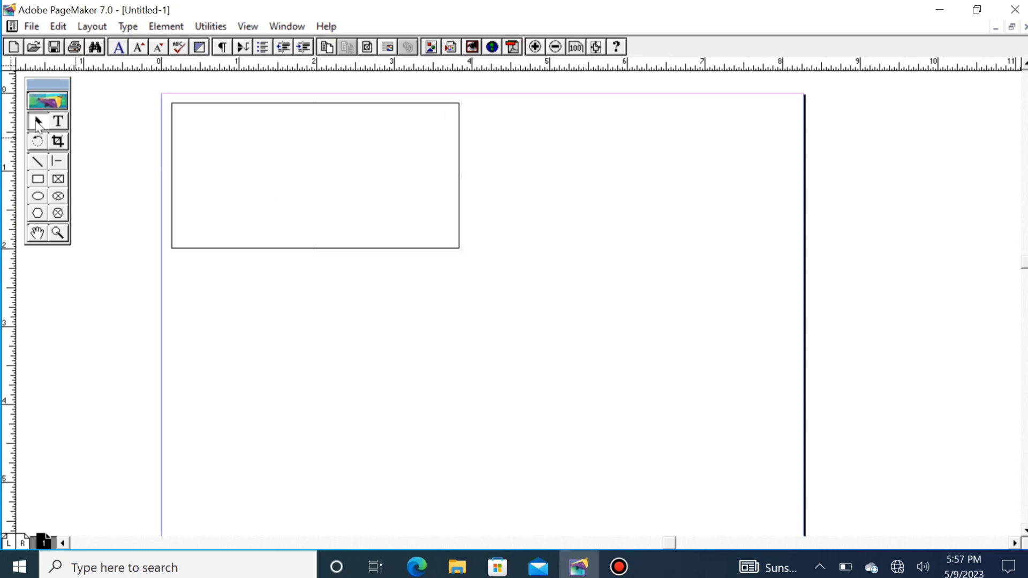
pyautogui.click(339, 248)
pyautogui.moveTo(341, 254); pyautogui.dragTo(674, 247)
pyautogui.press('Delete')
# Step: Add a text block across the upper part of the rectangle reading "Kshama Computer Institute"
pyautogui.click(58, 123)
pyautogui.moveTo(189, 115); pyautogui.dragTo(455, 135)
pyautogui.write('Ksham')
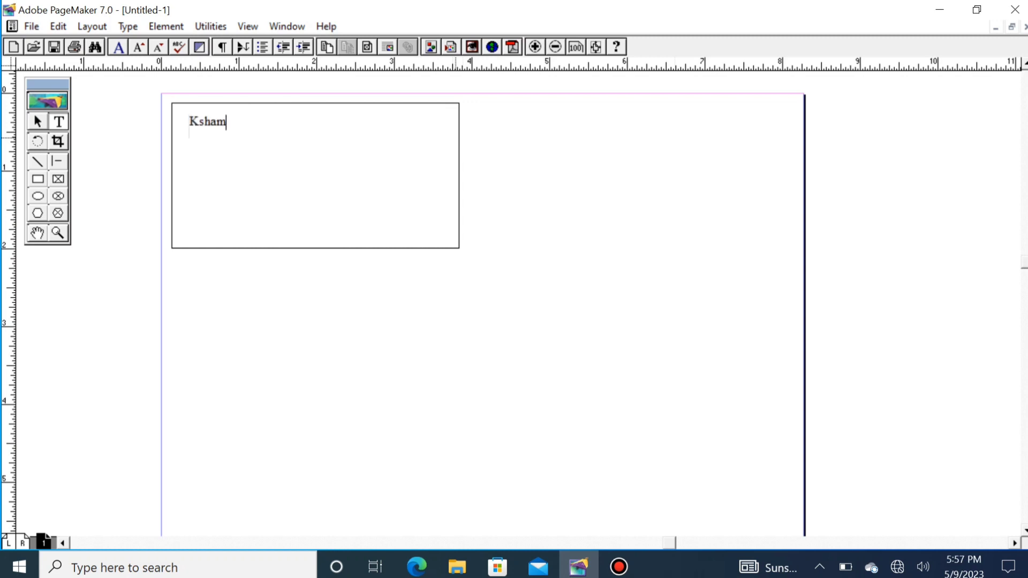
pyautogui.write('a Computer ')
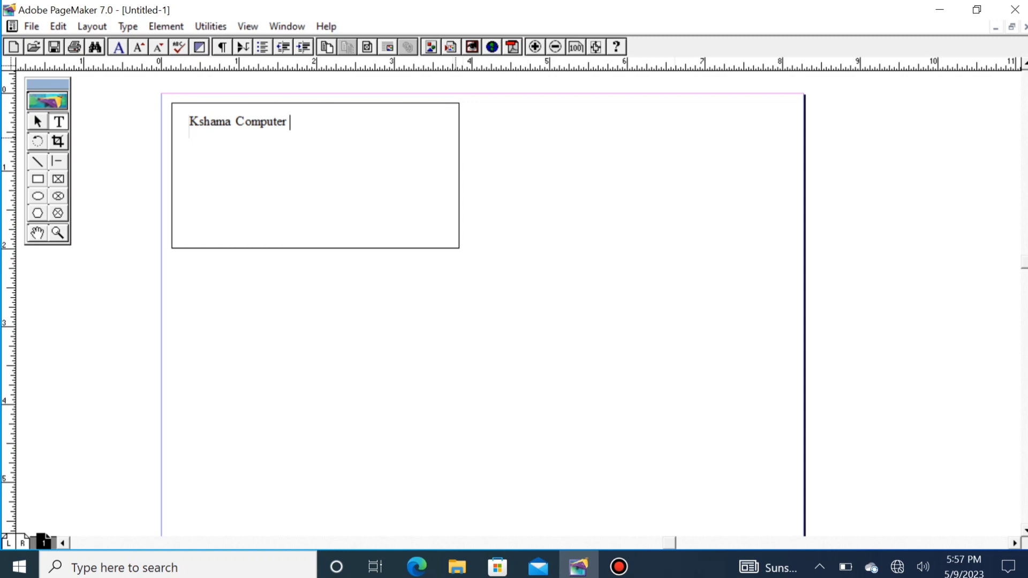
pyautogui.write('Institute')
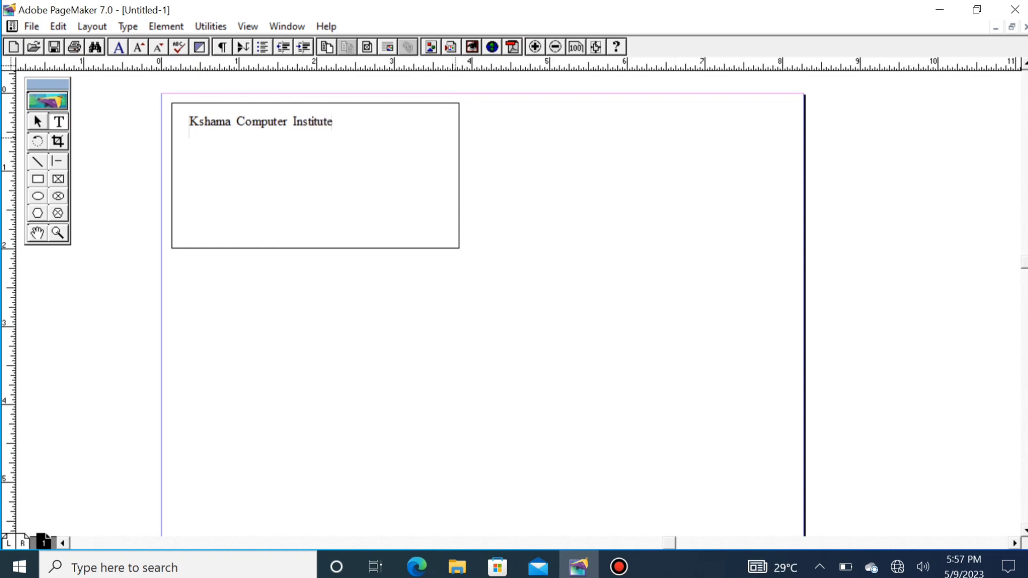
# Step: Show the Control Palette and enlarge the whole heading text to 30 pt
pyautogui.hotkey('ctrl', 'a')
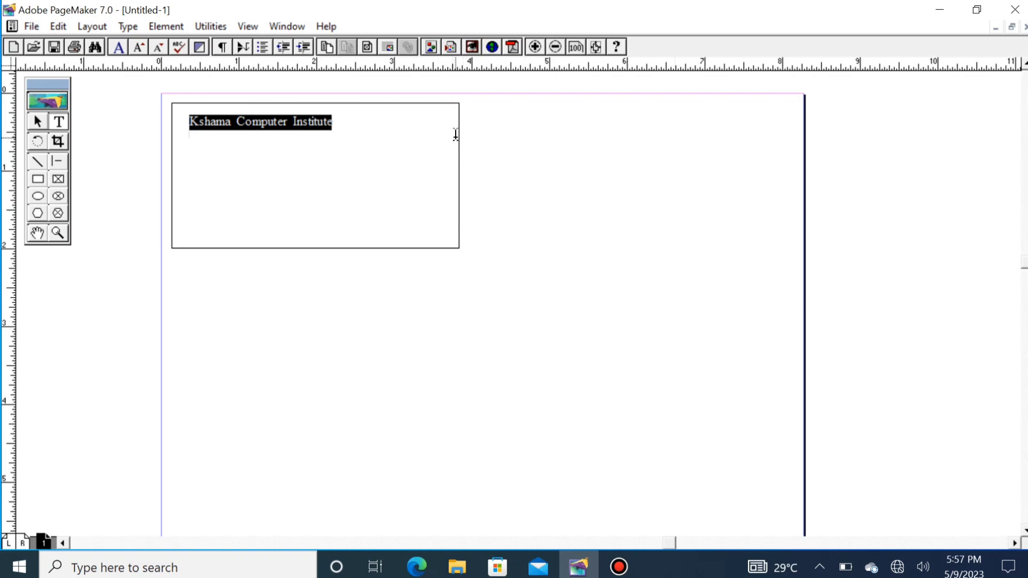
pyautogui.click(286, 27)
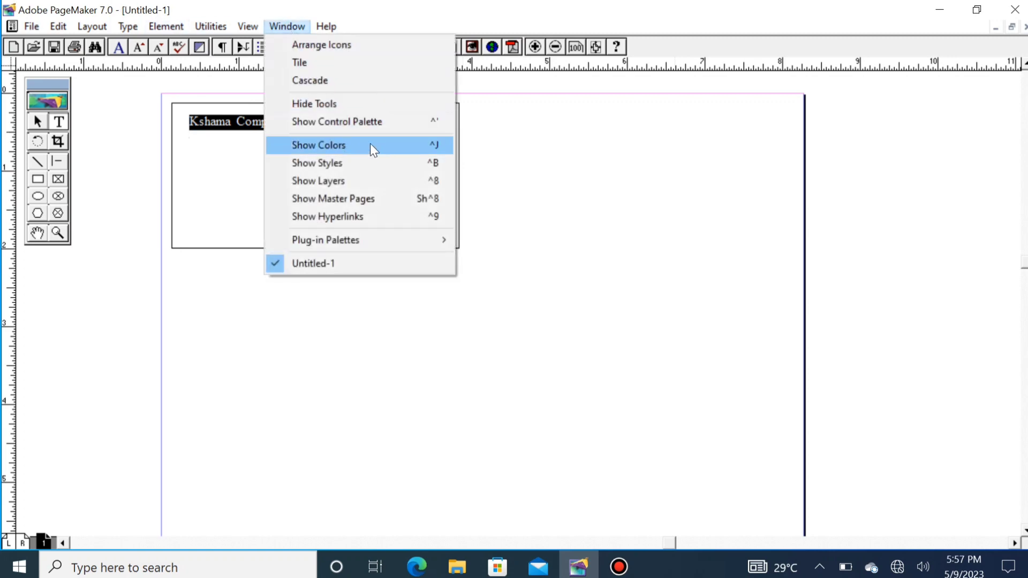
pyautogui.click(368, 123)
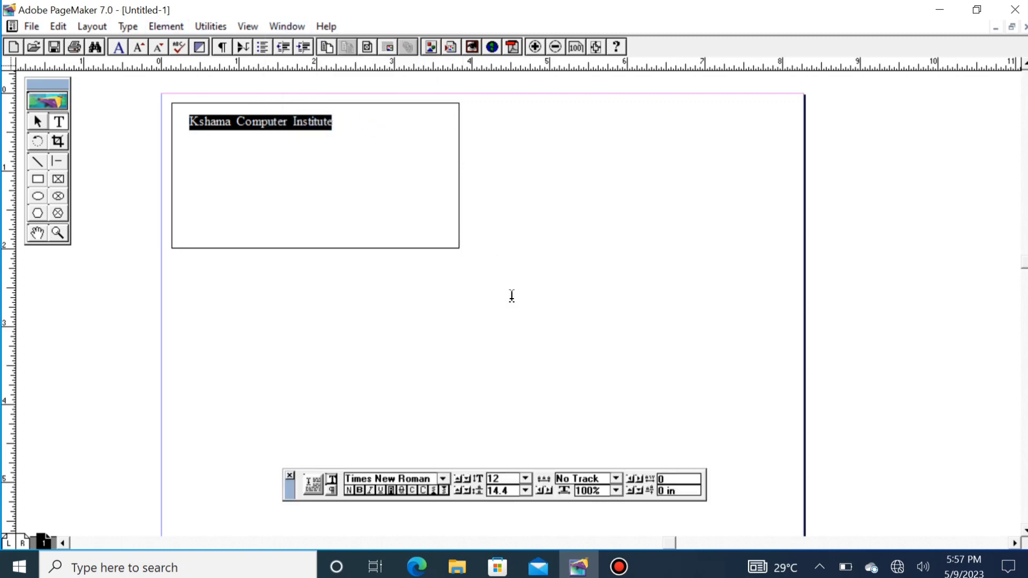
pyautogui.click(525, 478)
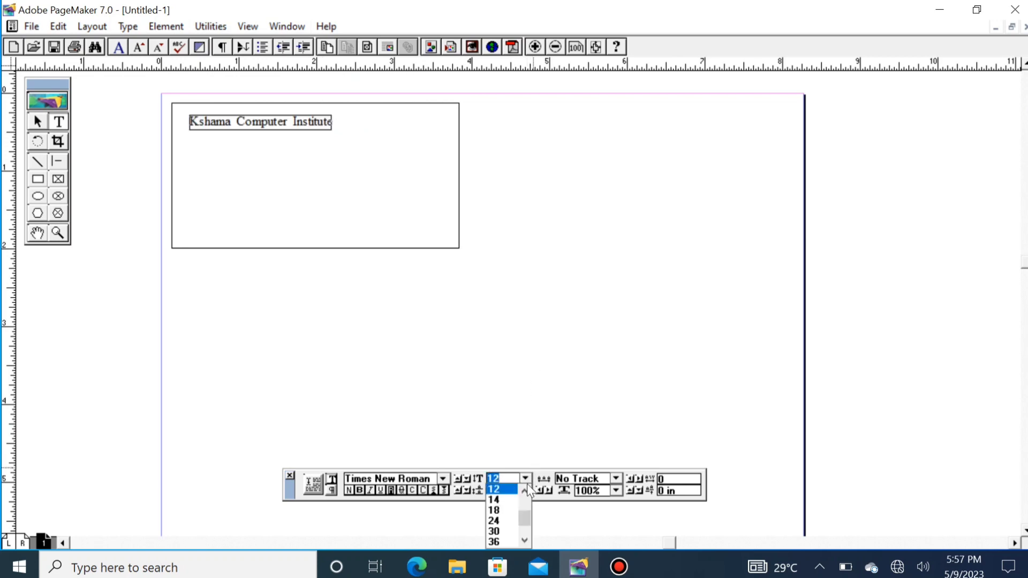
pyautogui.click(493, 510)
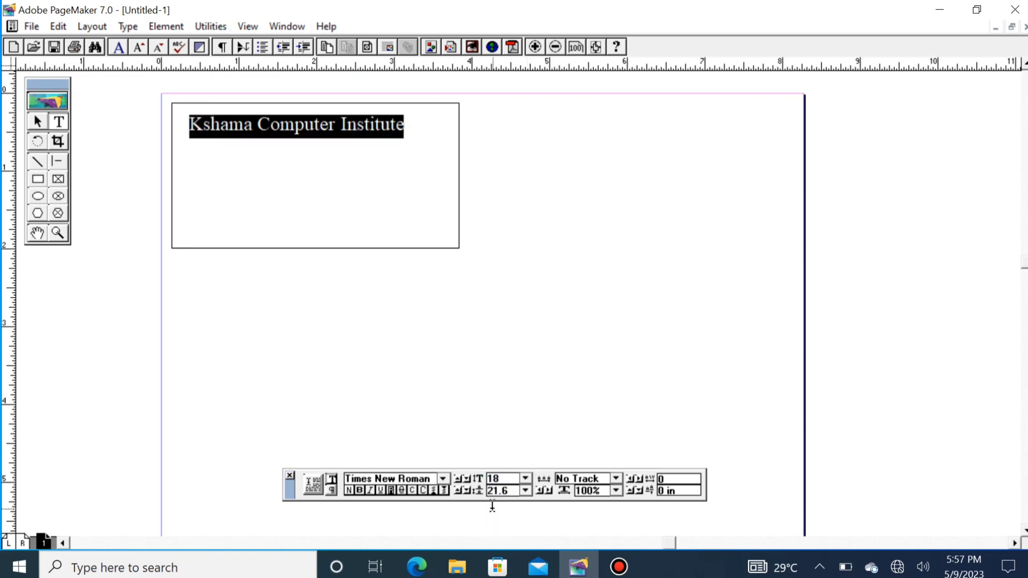
pyautogui.click(525, 478)
pyautogui.scroll(-1, 511, 510)
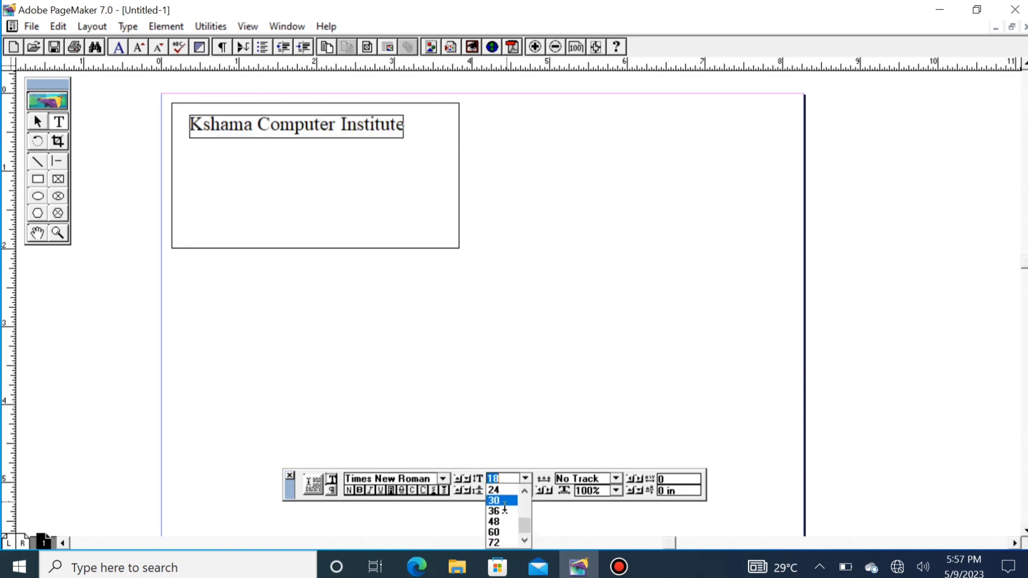
pyautogui.click(503, 501)
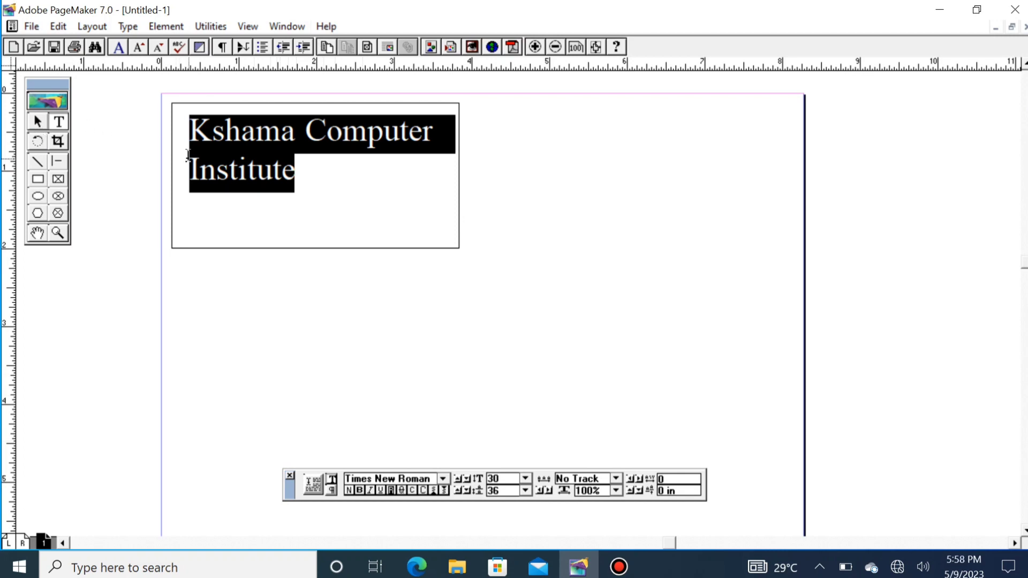
# Step: Reduce the heading text's font size to 23 pt
pyautogui.hotkey('ctrl', 'shift', ',')
pyautogui.hotkey('ctrl', 'shift', ',')
pyautogui.hotkey('ctrl', 'shift', ',')
pyautogui.hotkey('ctrl', 'shift', ',')
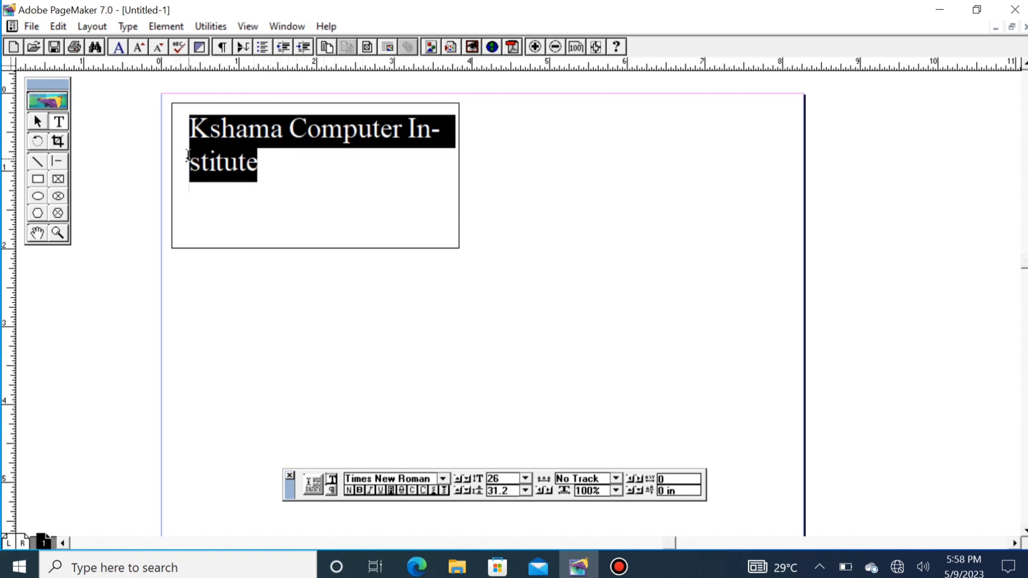
pyautogui.hotkey('ctrl', 'shift', ',')
pyautogui.hotkey('ctrl', 'shift', ',')
pyautogui.hotkey('ctrl', 'shift', ',')
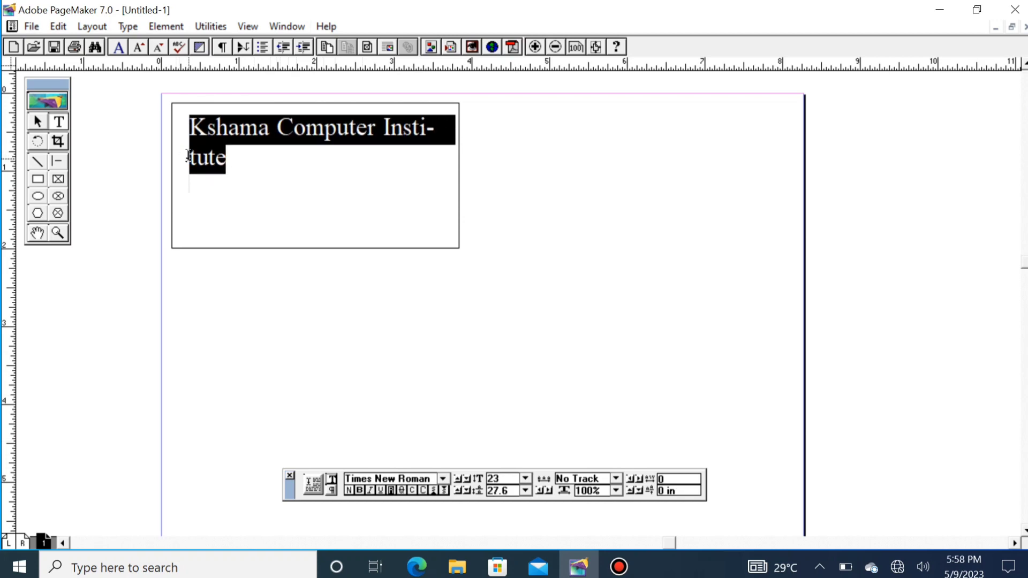
# Step: Widen the heading's text block to about 4.27 inches so the text fits on one line
pyautogui.click(38, 121)
pyautogui.click(228, 166)
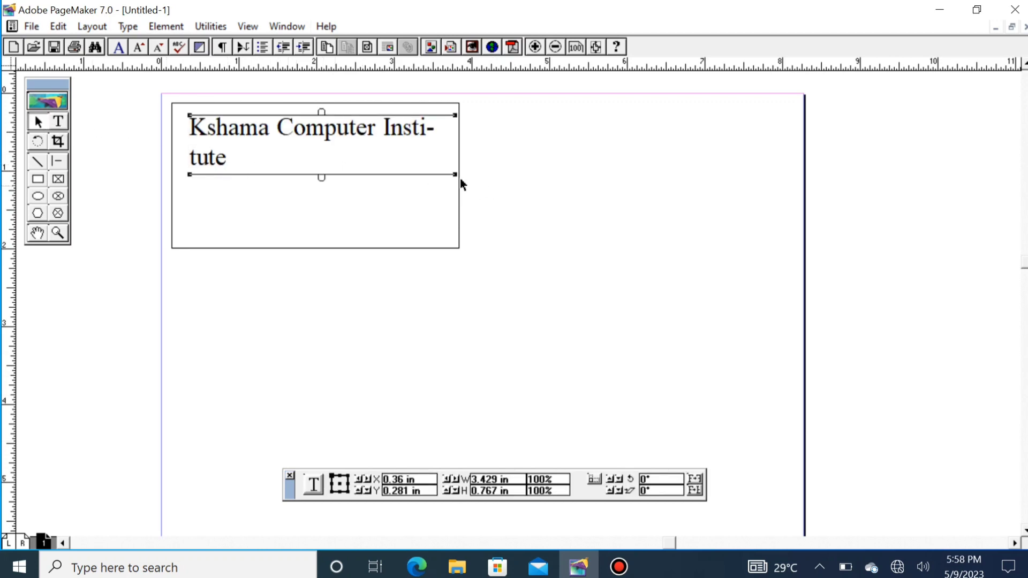
pyautogui.moveTo(455, 176); pyautogui.dragTo(521, 175)
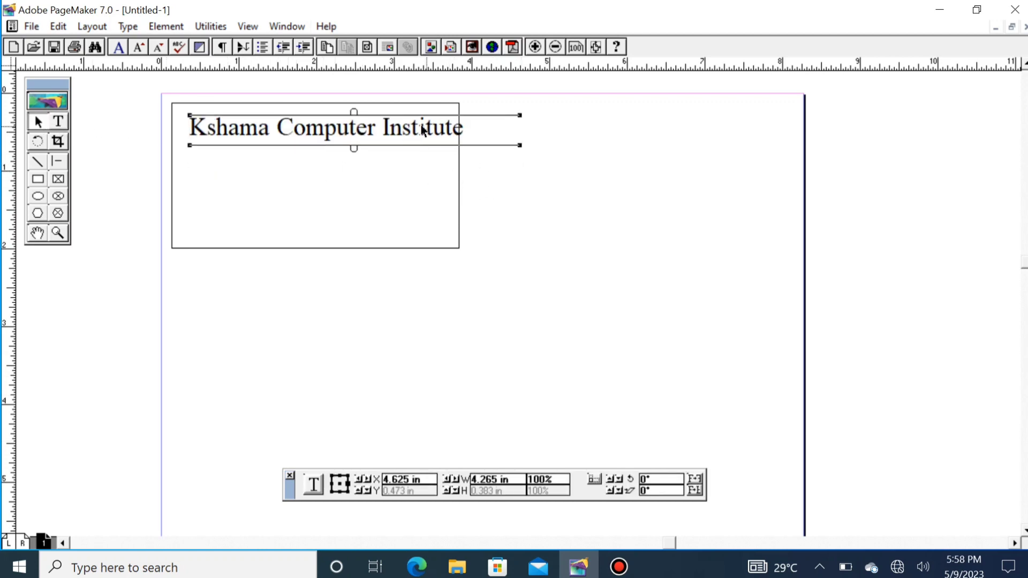
# Step: Move the heading text inside the rectangle, centred across its width and just below its top edge
pyautogui.moveTo(407, 130); pyautogui.dragTo(401, 127)
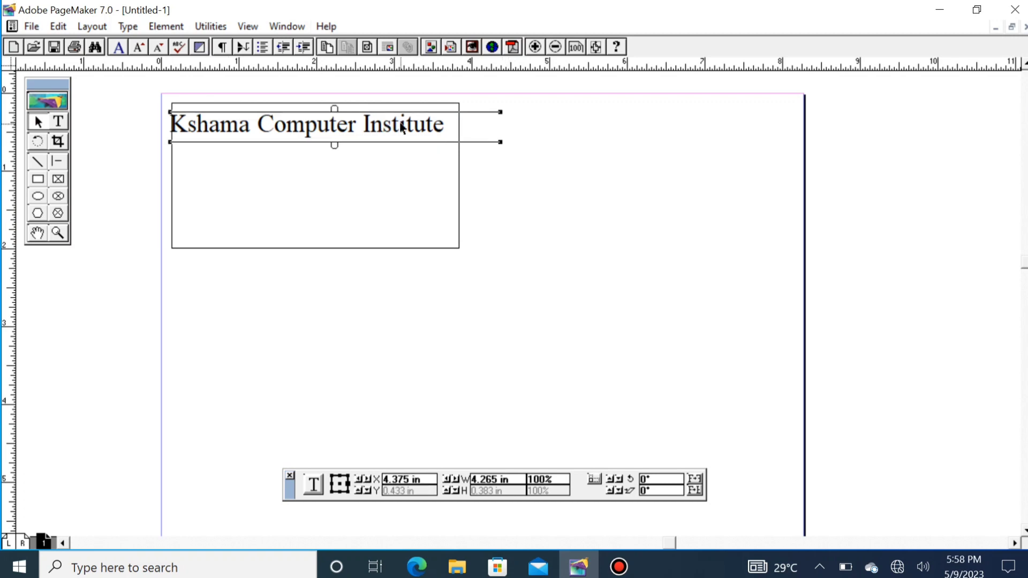
pyautogui.press('Right')
pyautogui.press('Right')
pyautogui.press('Right')
pyautogui.press('Right')
pyautogui.press('Right')
pyautogui.press('Right')
pyautogui.press('Right')
pyautogui.press('Right')
pyautogui.press('Up')
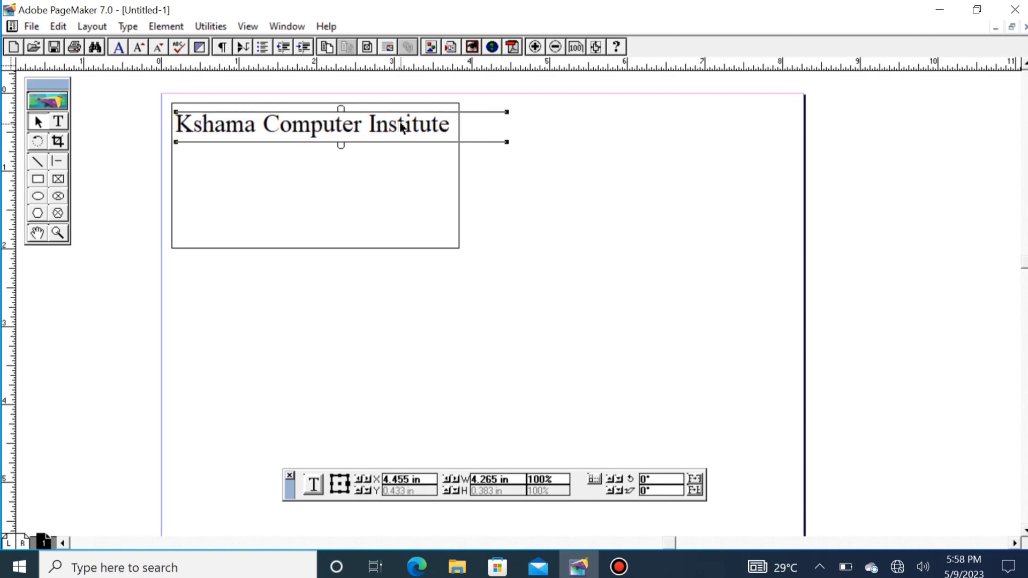
pyautogui.press('Up')
pyautogui.press('Up')
pyautogui.press('Up')
pyautogui.press('Up')
pyautogui.press('Up')
pyautogui.press('Up')
pyautogui.press('Up')
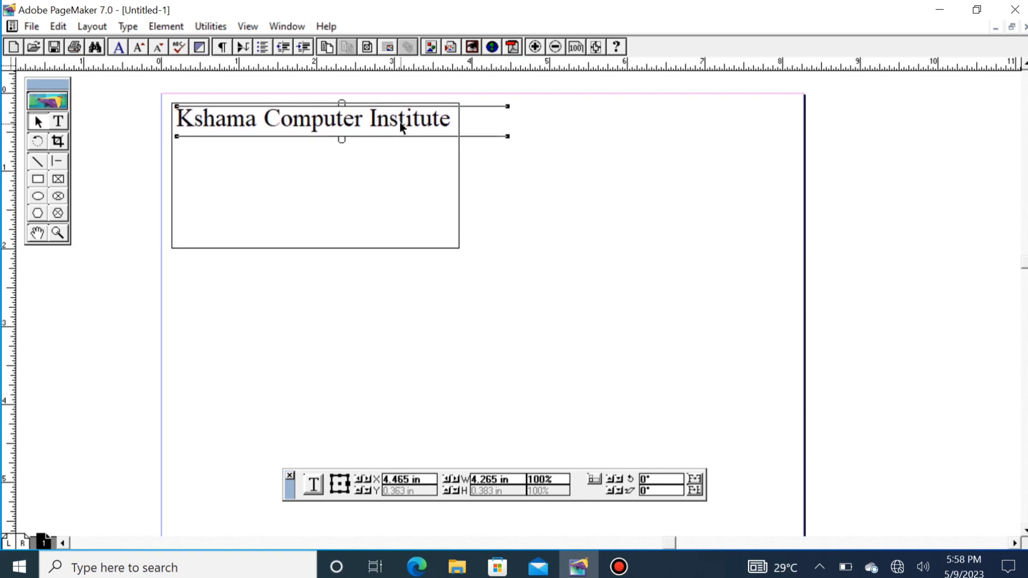
pyautogui.click(404, 170)
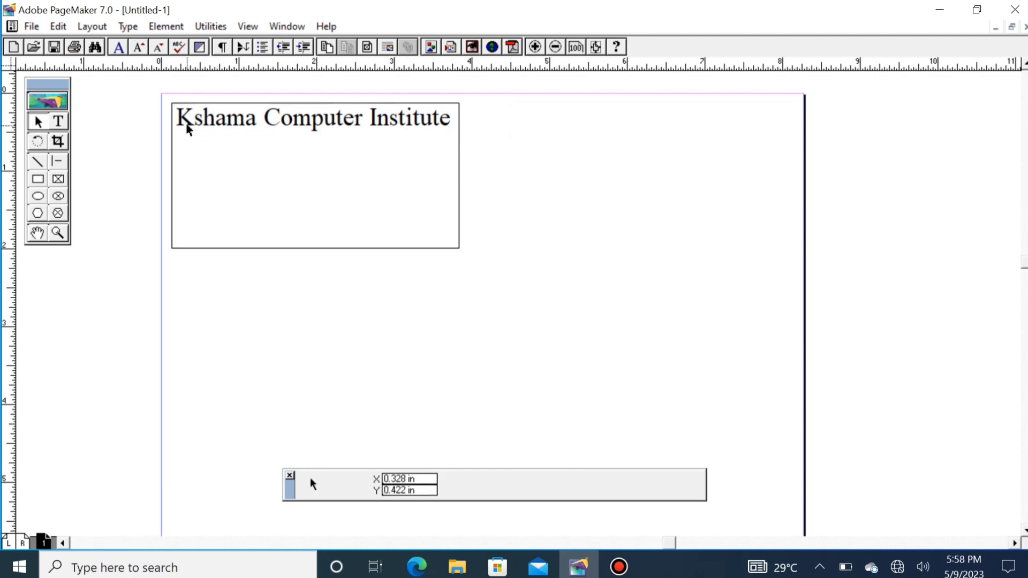
# Step: Draw a rectangle about 3.72 by 0.42 inches over the heading and give it a Solid fill
pyautogui.click(37, 179)
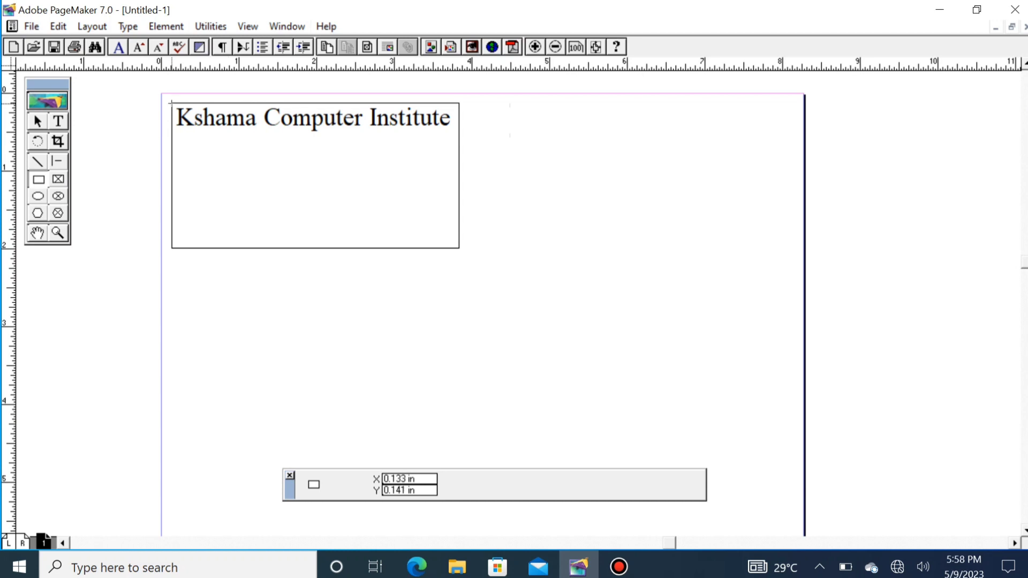
pyautogui.moveTo(171, 103); pyautogui.dragTo(460, 136)
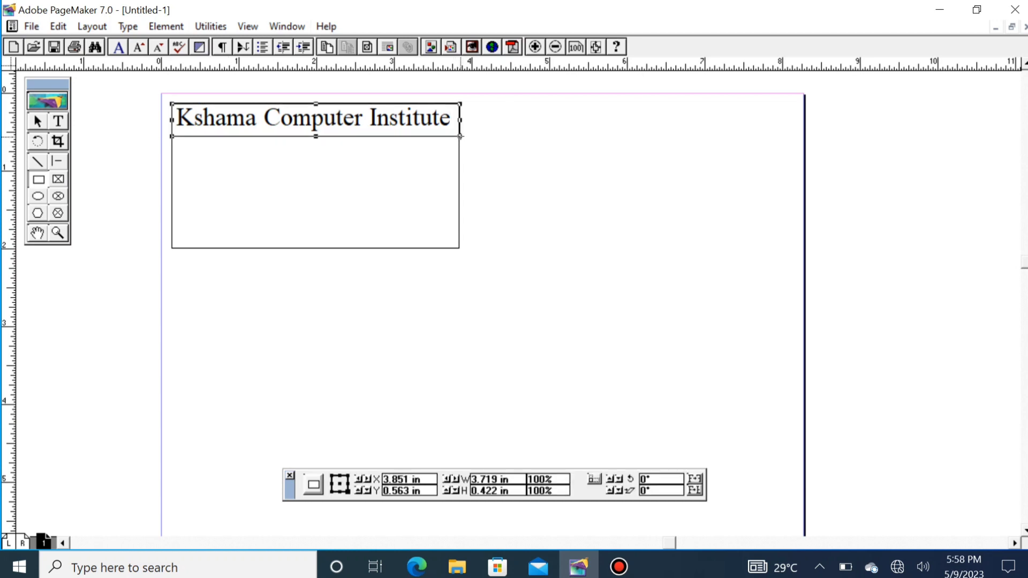
pyautogui.click(168, 27)
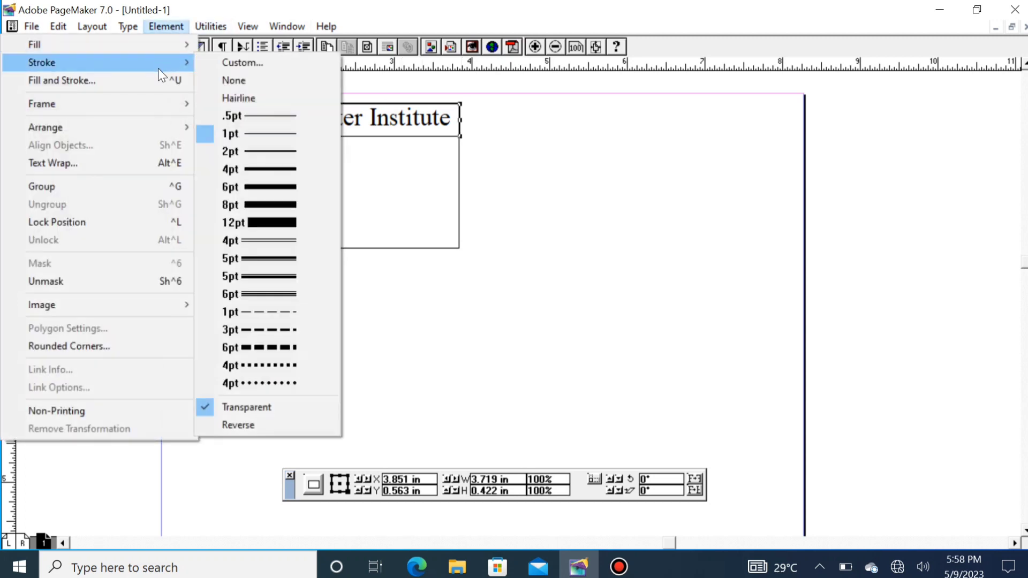
pyautogui.moveTo(182, 52)
pyautogui.click(259, 80)
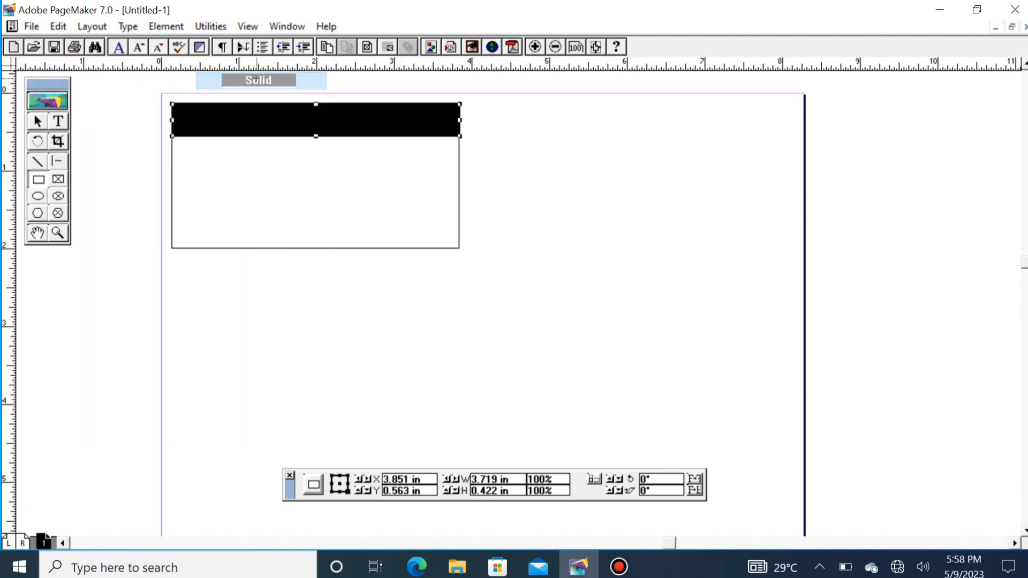
# Step: Set the heading band's fill color to Magenta and its stroke to None
pyautogui.click(165, 25)
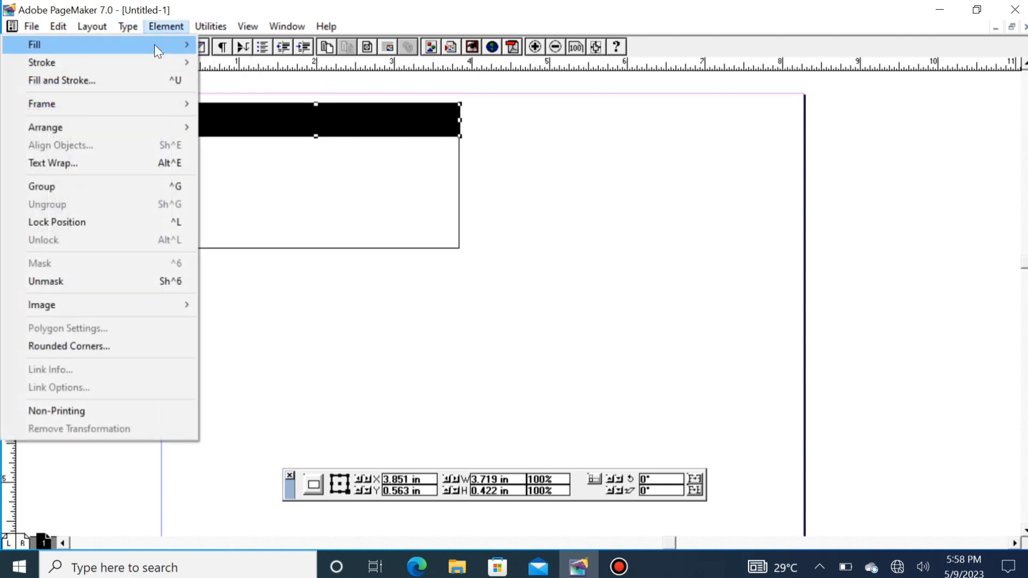
pyautogui.click(151, 80)
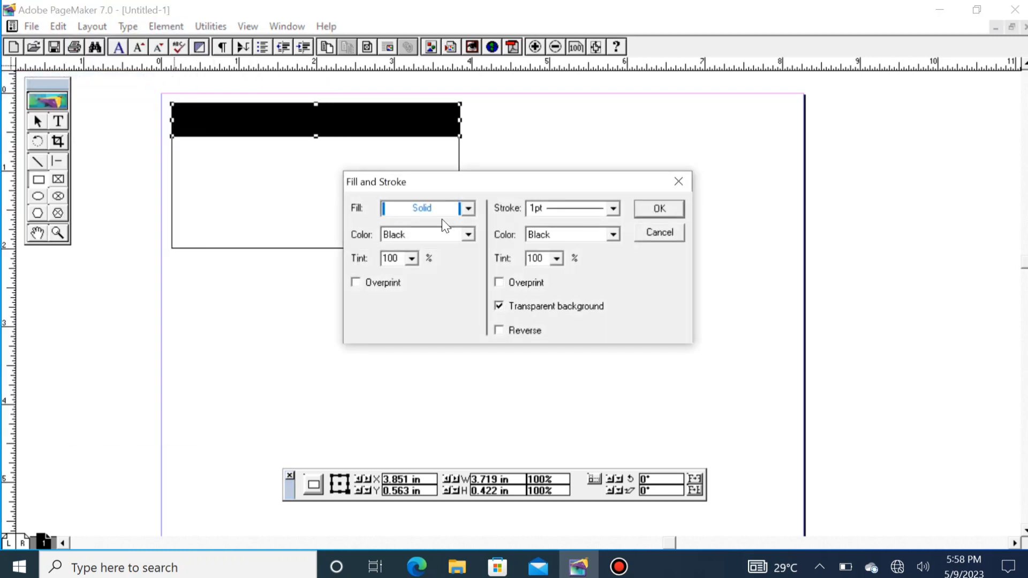
pyautogui.click(438, 234)
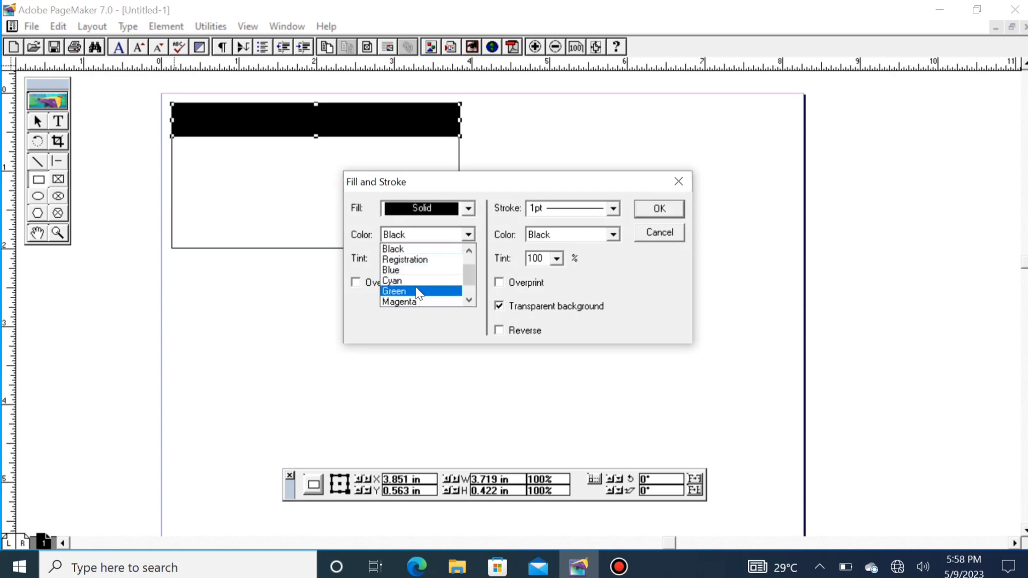
pyautogui.click(423, 302)
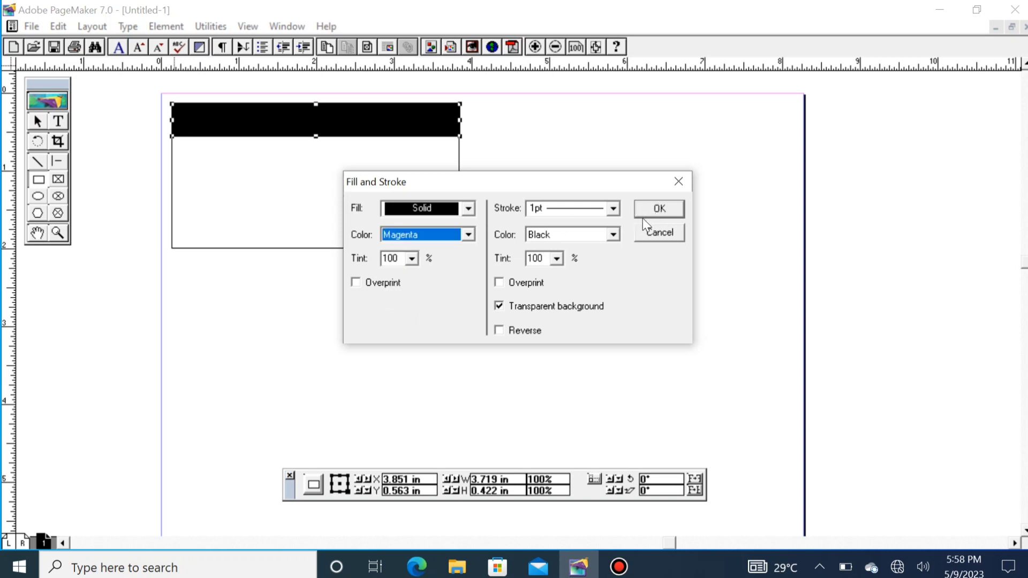
pyautogui.click(613, 209)
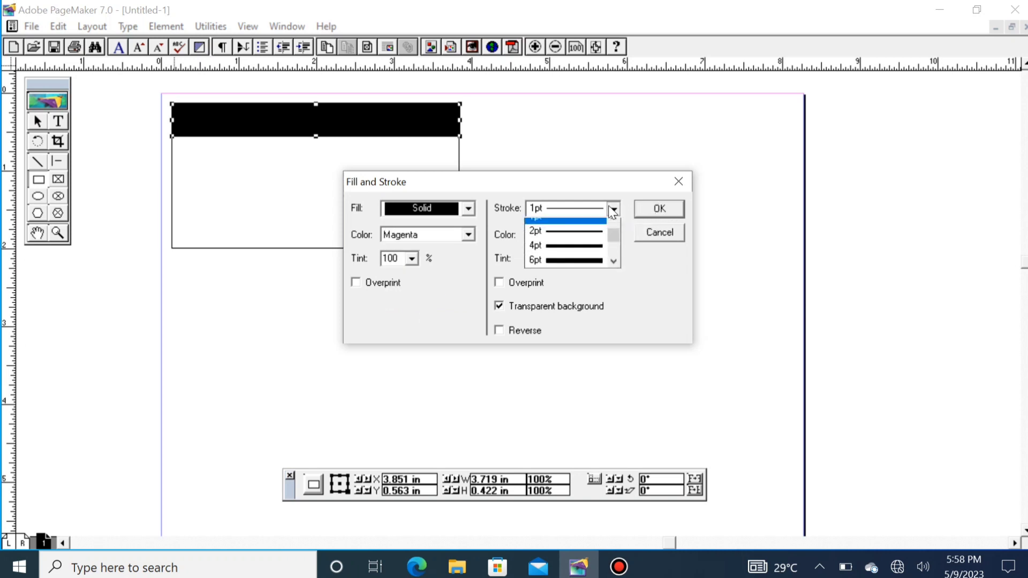
pyautogui.moveTo(612, 246); pyautogui.dragTo(610, 217)
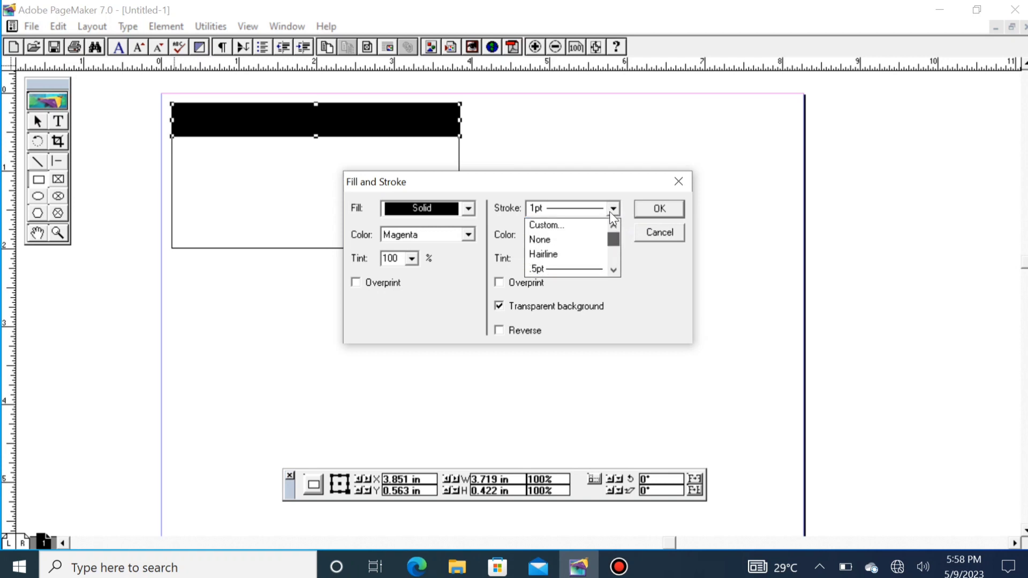
pyautogui.click(572, 240)
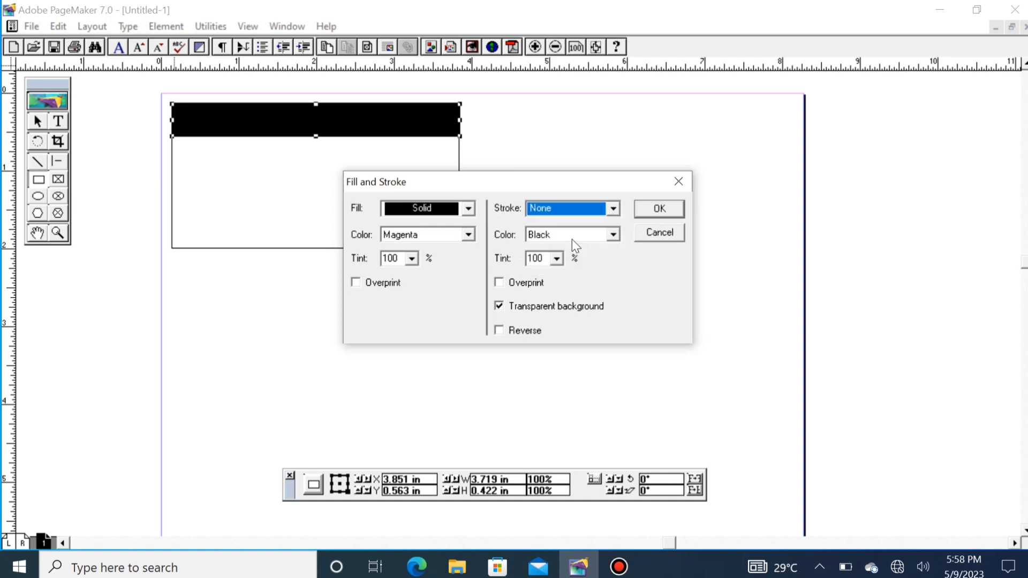
pyautogui.click(658, 205)
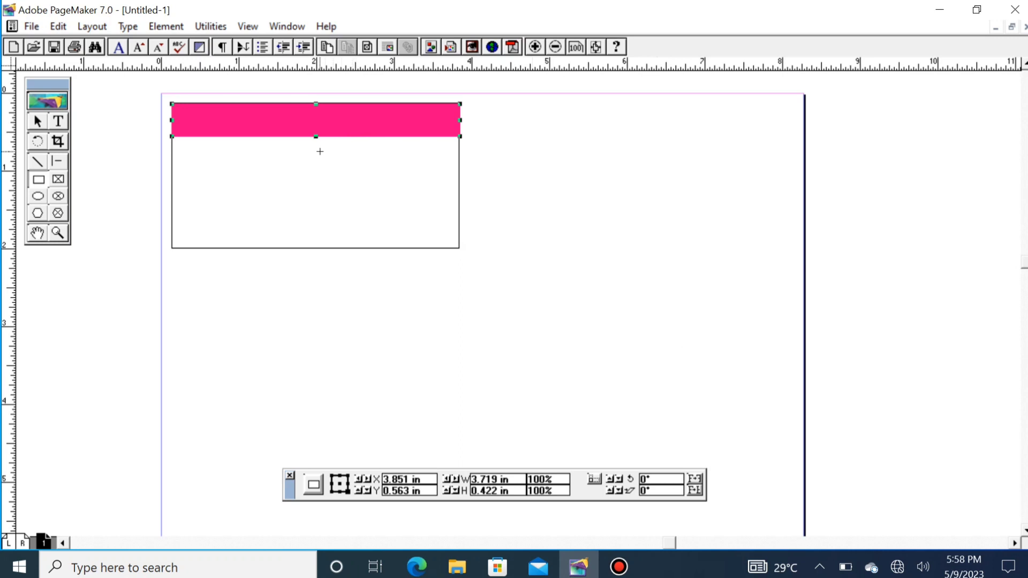
# Step: Bring the heading text to the front, moving the magenta band down to reach the text and back up behind it
pyautogui.click(38, 121)
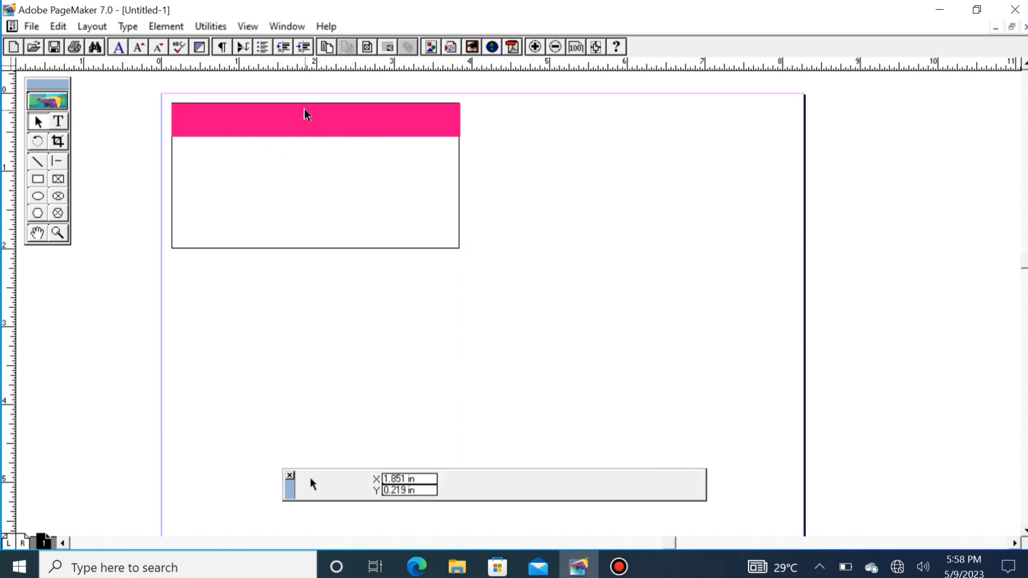
pyautogui.moveTo(304, 108); pyautogui.dragTo(303, 140)
pyautogui.click(313, 122)
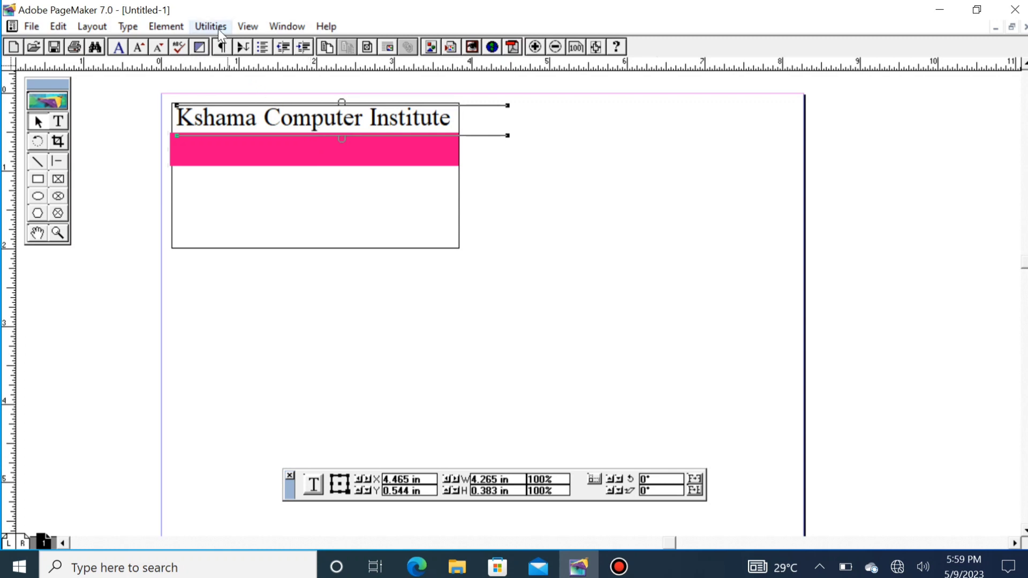
pyautogui.click(171, 28)
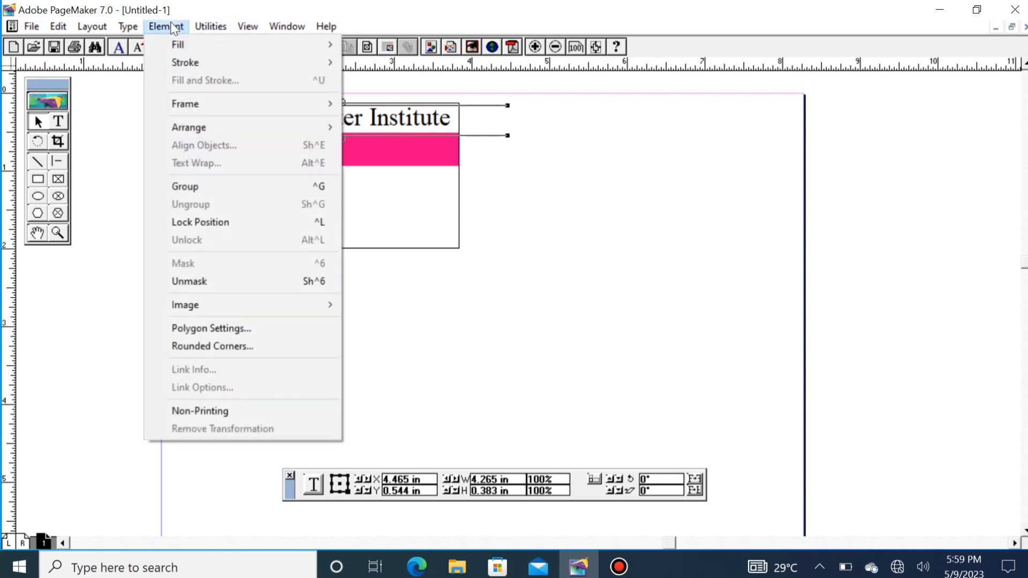
pyautogui.moveTo(223, 127)
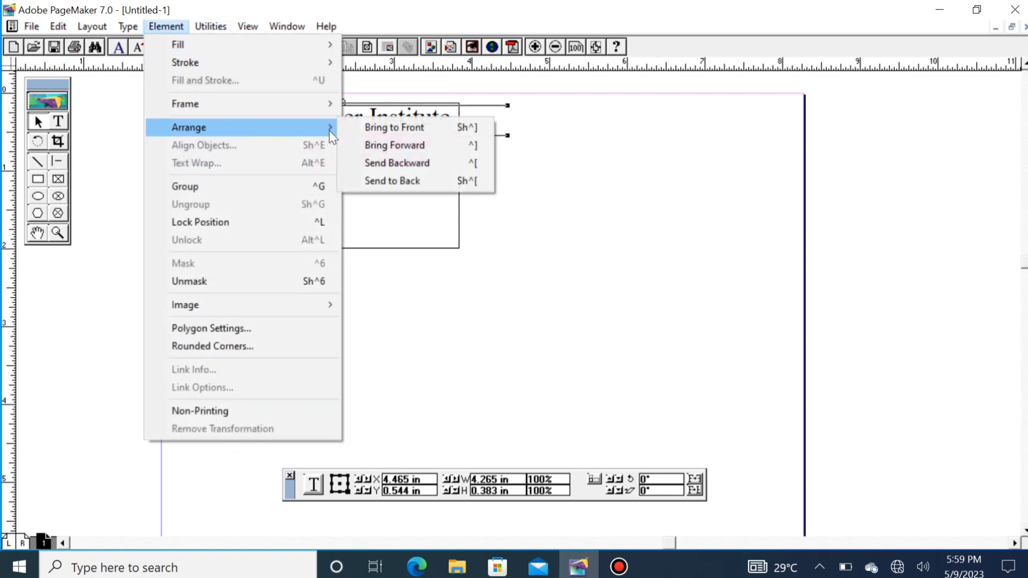
pyautogui.click(384, 132)
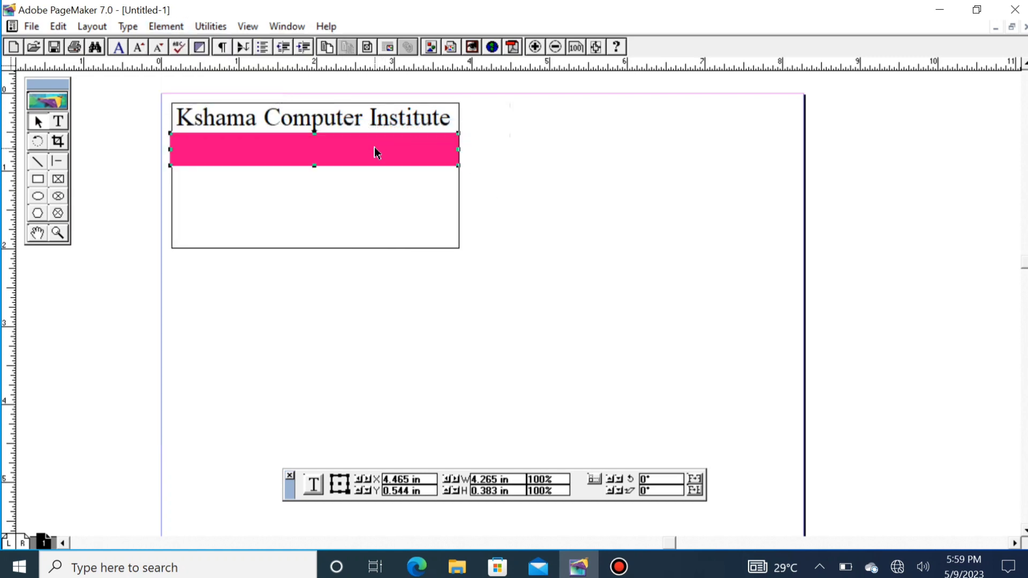
pyautogui.moveTo(374, 127); pyautogui.dragTo(375, 118)
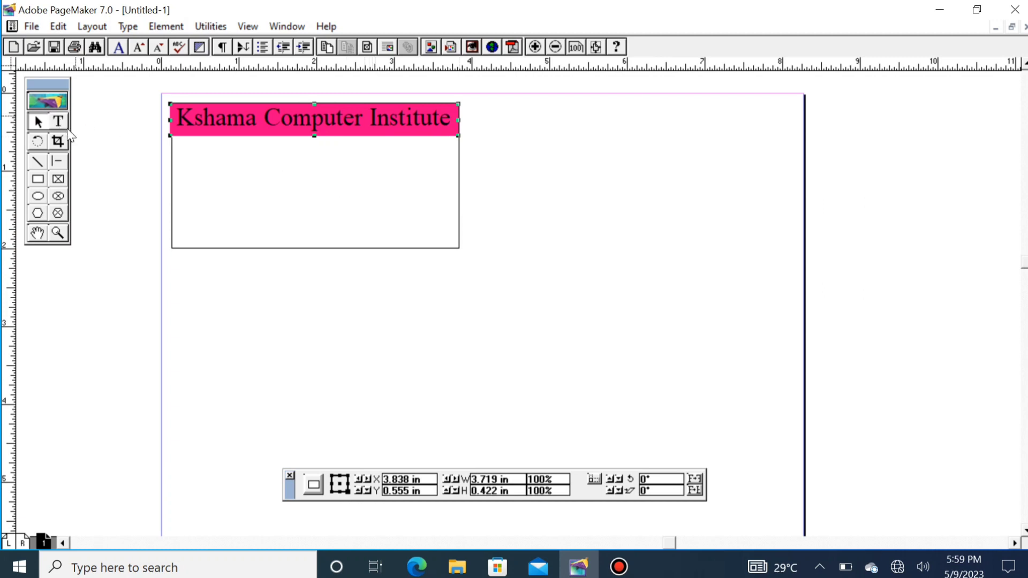
# Step: Resize the magenta band to about 3.71 inches wide so its left edge lines up with the card's border
pyautogui.click(340, 207)
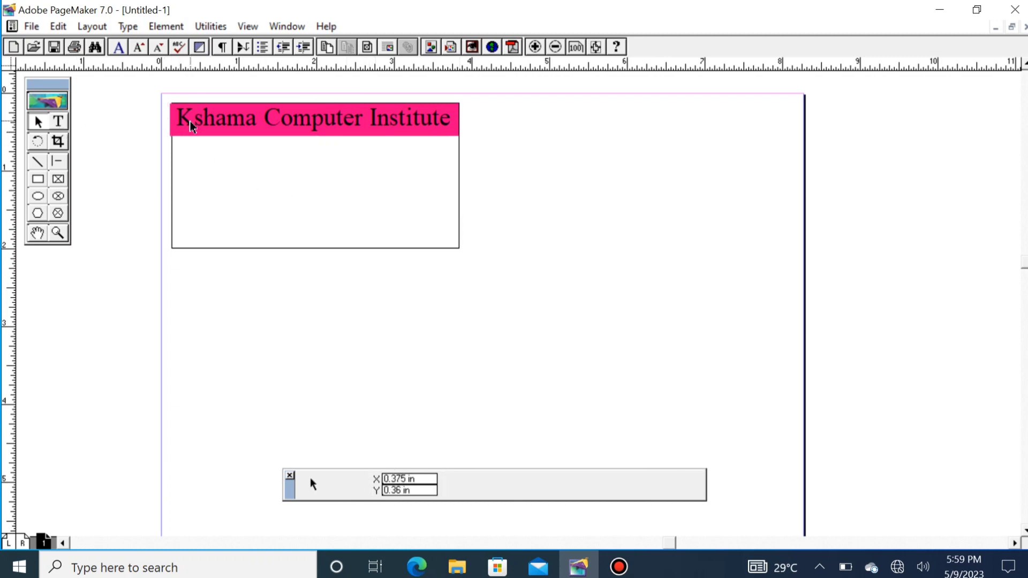
pyautogui.click(172, 129)
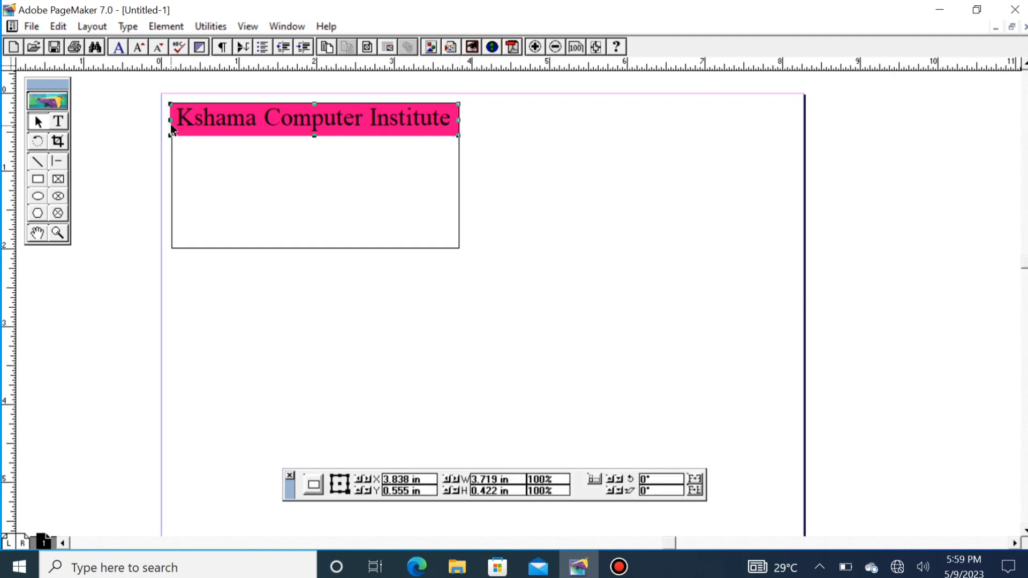
pyautogui.moveTo(170, 119); pyautogui.dragTo(171, 121)
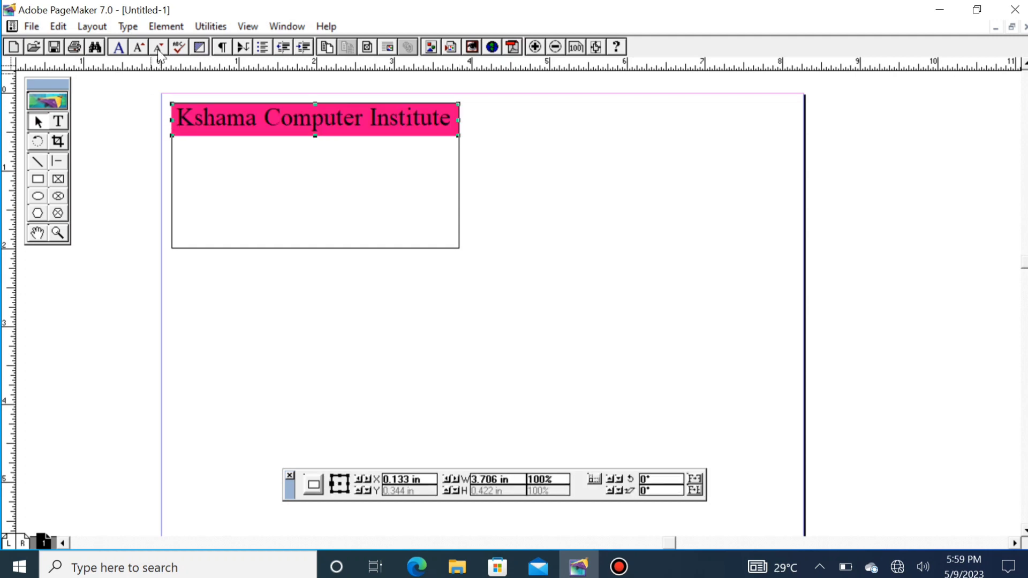
# Step: Color the whole heading text "Kshama Computer Institute" Yellow
pyautogui.click(58, 121)
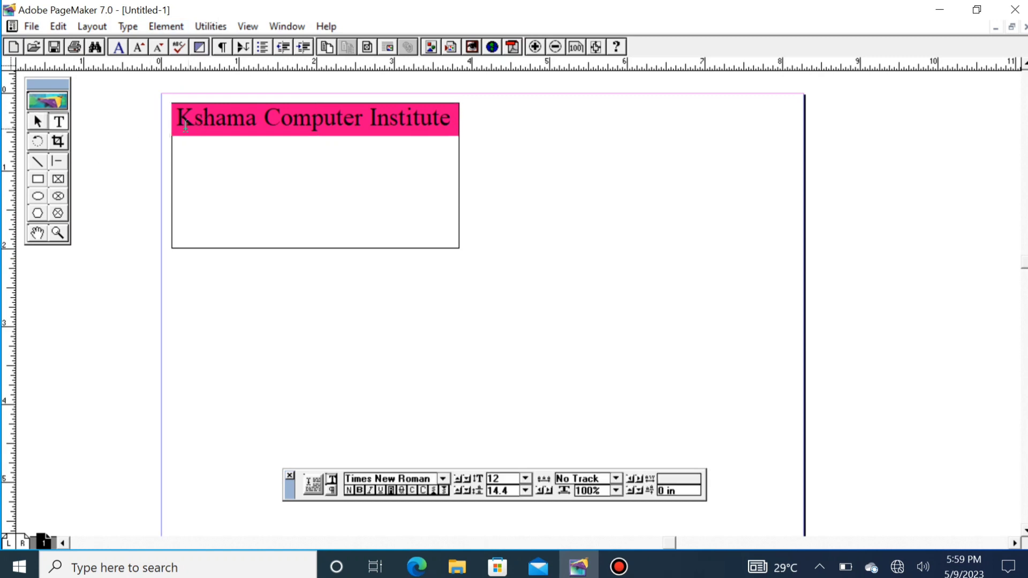
pyautogui.moveTo(177, 116); pyautogui.dragTo(450, 140)
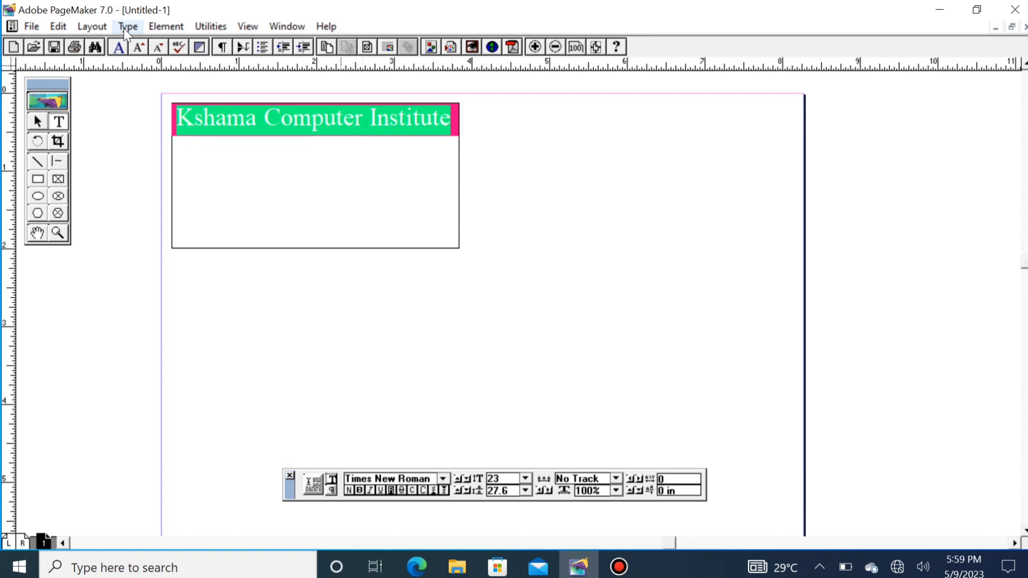
pyautogui.click(279, 26)
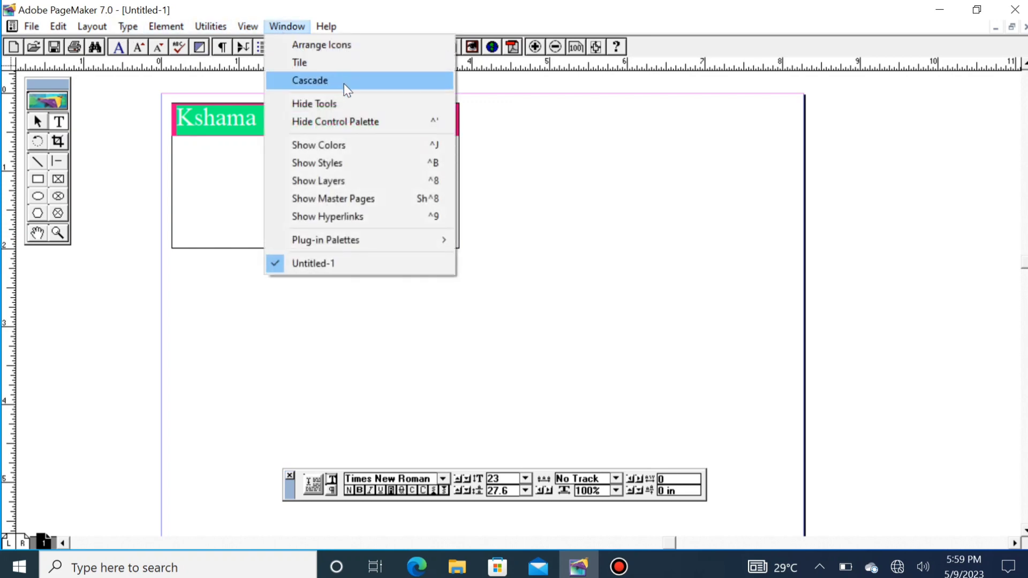
pyautogui.click(348, 145)
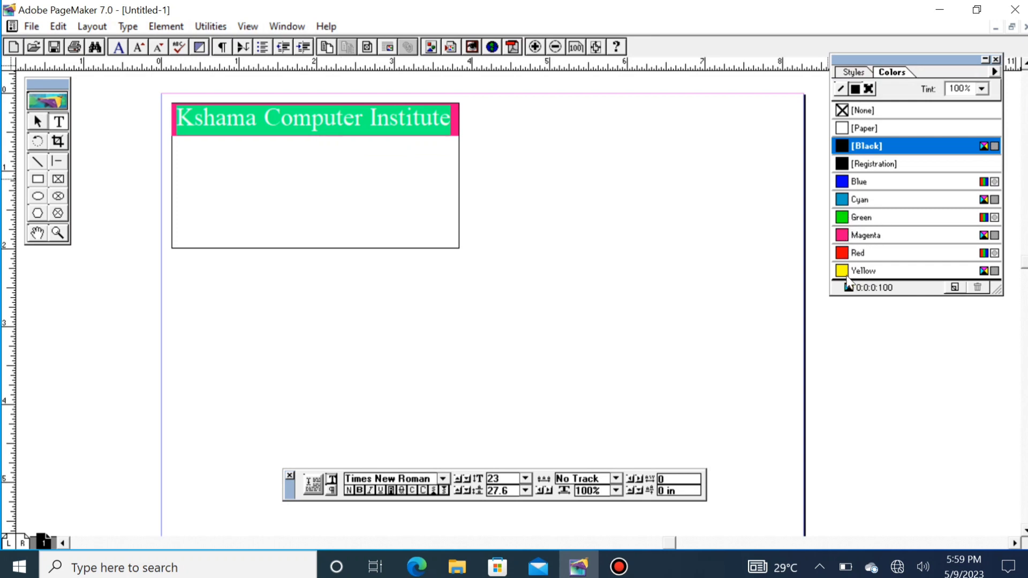
pyautogui.click(849, 274)
pyautogui.click(42, 128)
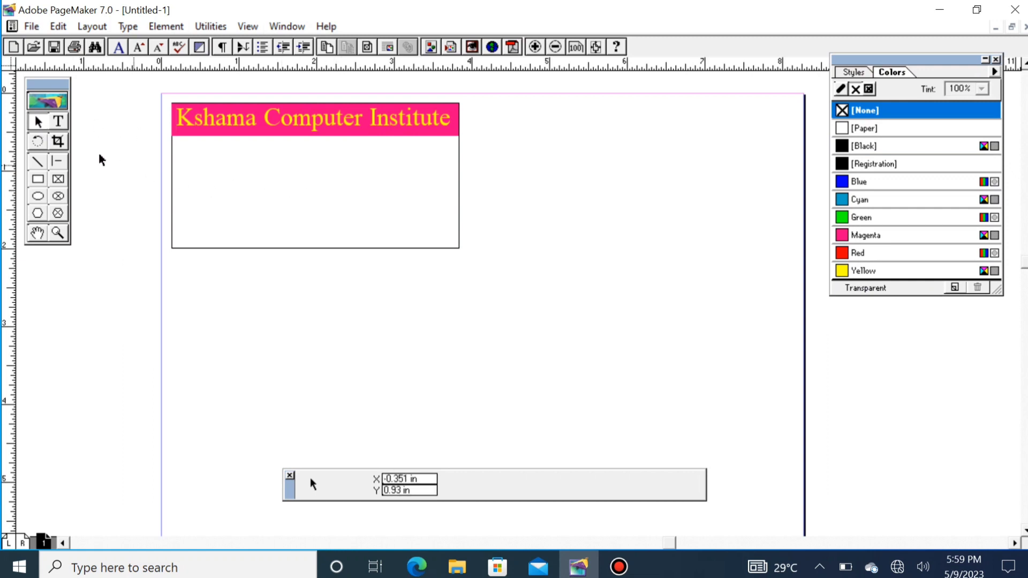
# Step: Add the text "I-Card" in a new text block below the magenta heading band
pyautogui.click(59, 121)
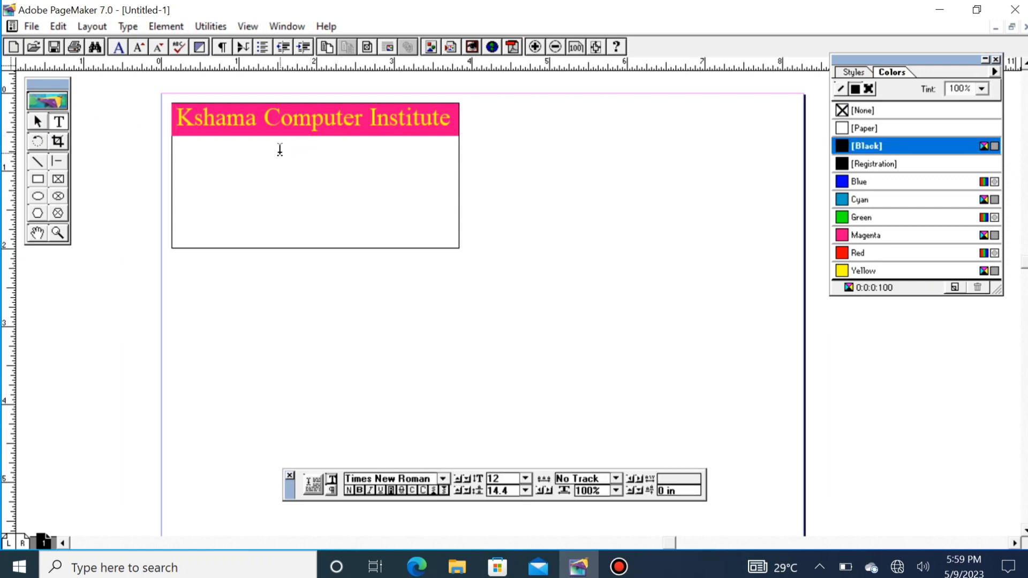
pyautogui.moveTo(279, 152); pyautogui.dragTo(386, 174)
pyautogui.write('I-Card')
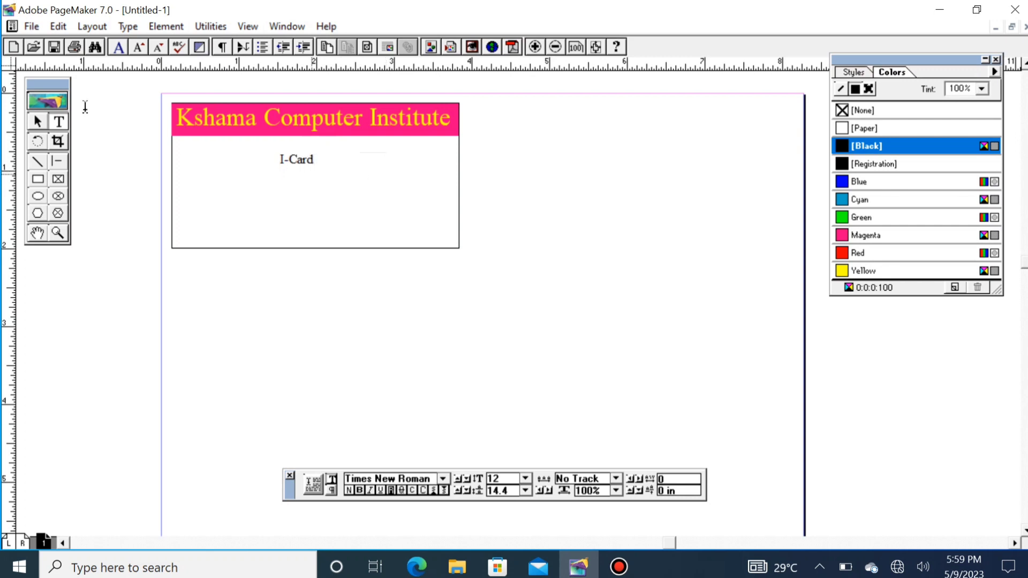
# Step: Move the I-Card text up to sit centred directly beneath the heading band and narrow its text block to fit
pyautogui.click(38, 121)
pyautogui.moveTo(304, 163)
pyautogui.mouseDown()
pyautogui.moveTo(317, 138)
pyautogui.moveTo(311, 146)
pyautogui.mouseUp()
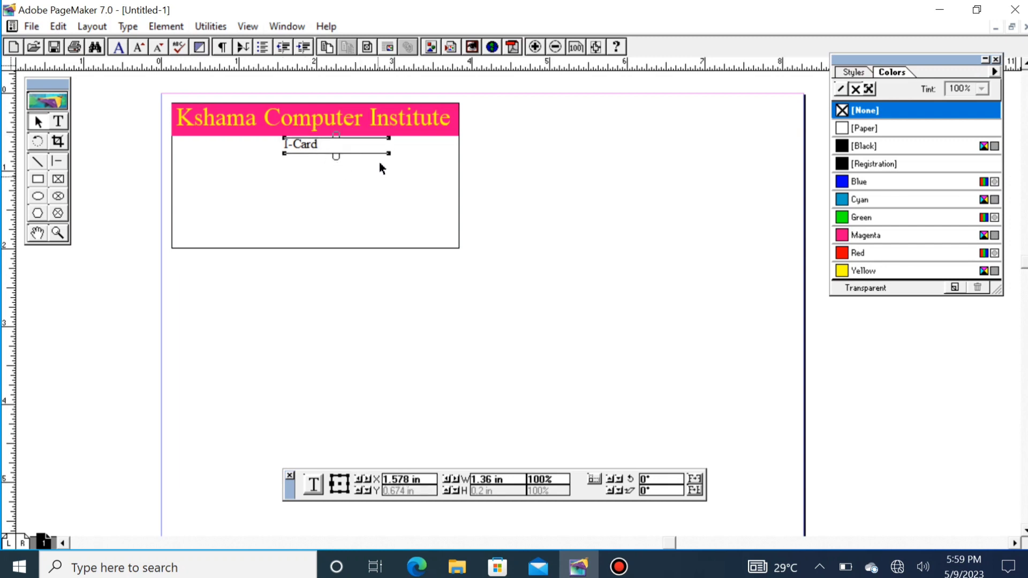
pyautogui.moveTo(386, 153); pyautogui.dragTo(323, 152)
pyautogui.click(320, 178)
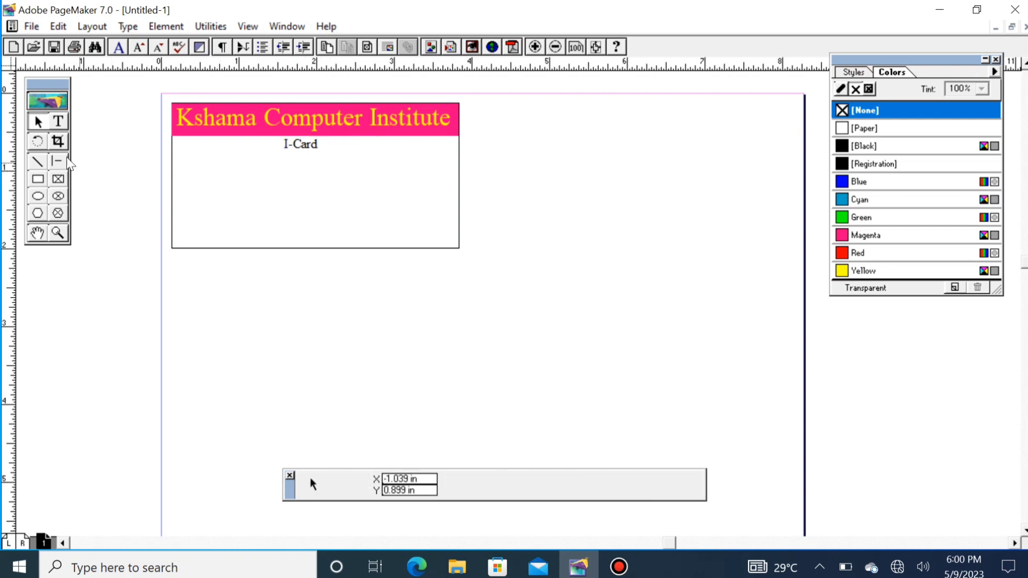
# Step: Create a text block below the I-Card title with "Student Name:-" and "Father Name:-" lines, each filled with a placeholder name
pyautogui.click(59, 121)
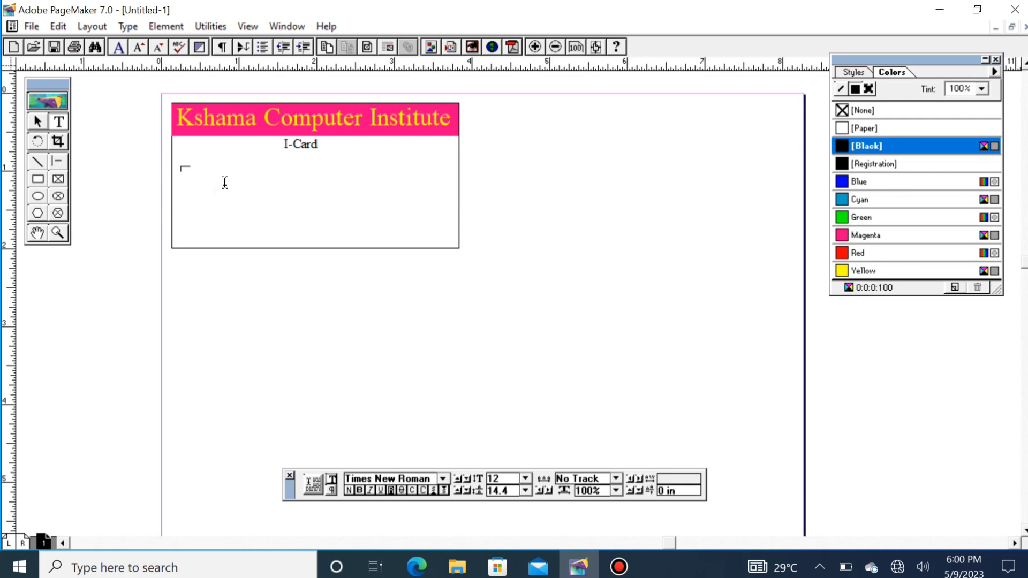
pyautogui.moveTo(224, 183); pyautogui.dragTo(359, 186)
pyautogui.write('Student Name:-')
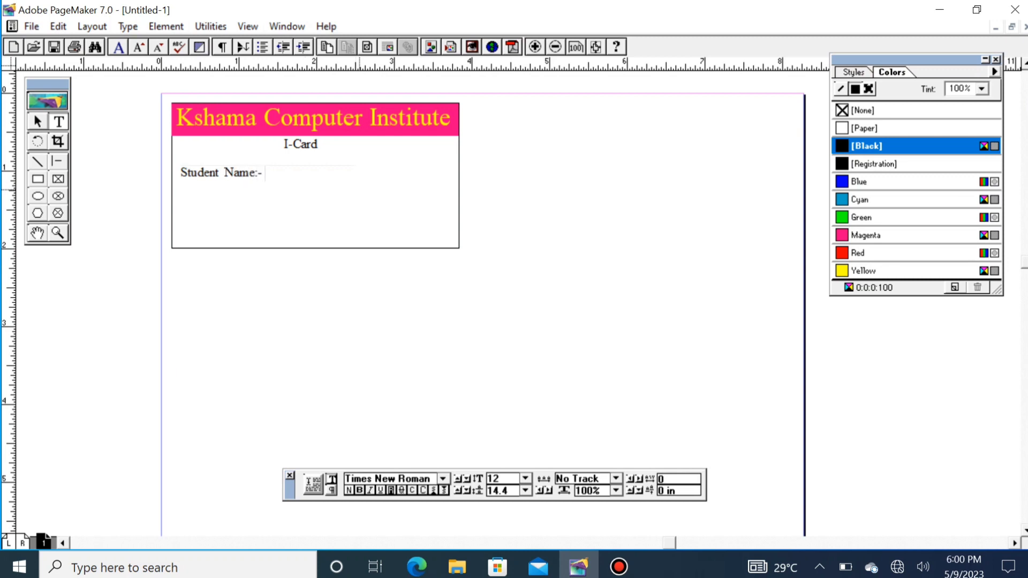
pyautogui.write(' ABCH')
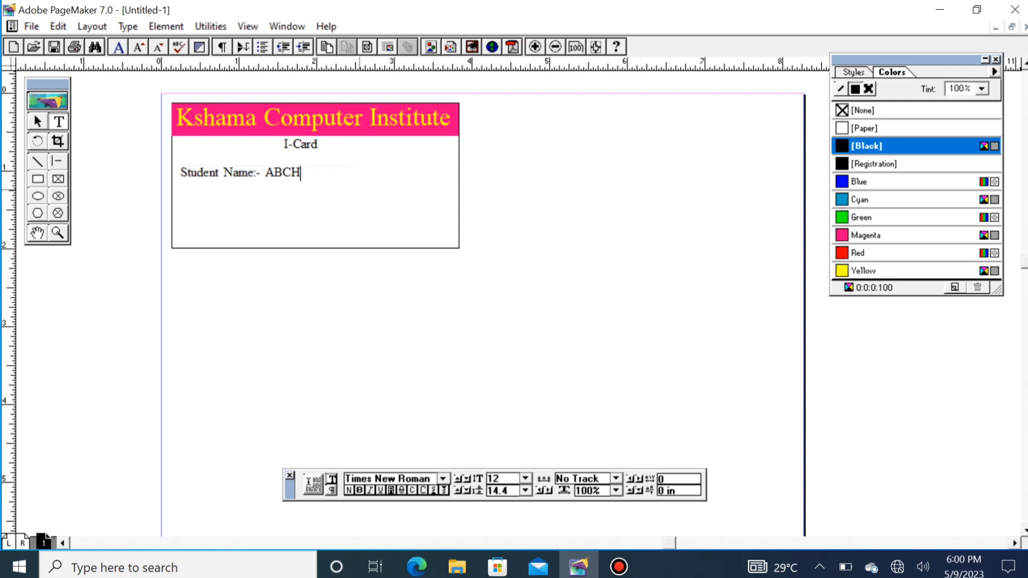
pyautogui.write('HJjj Father ')
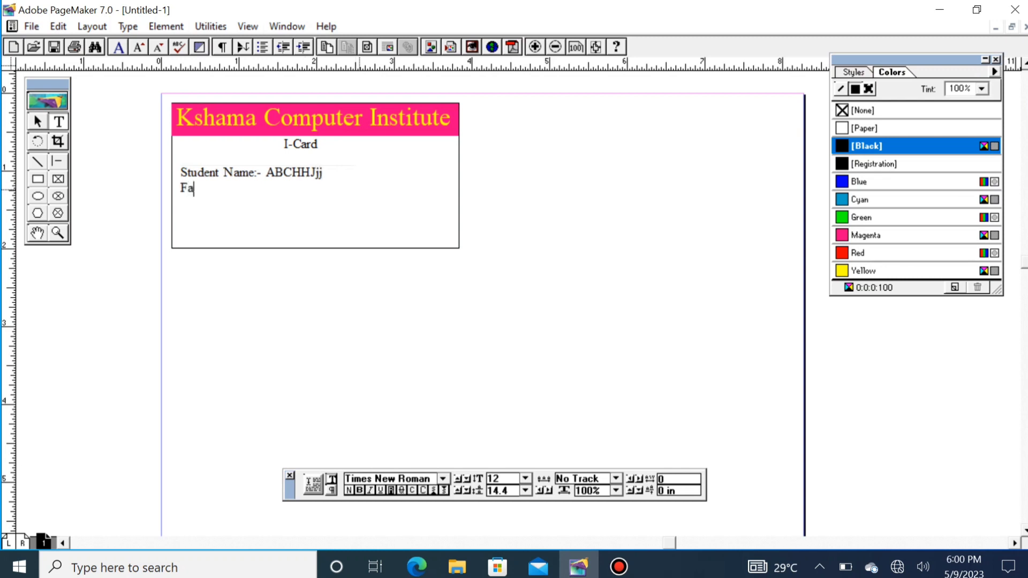
pyautogui.write('Name:-gdhsgdhgfhd ')
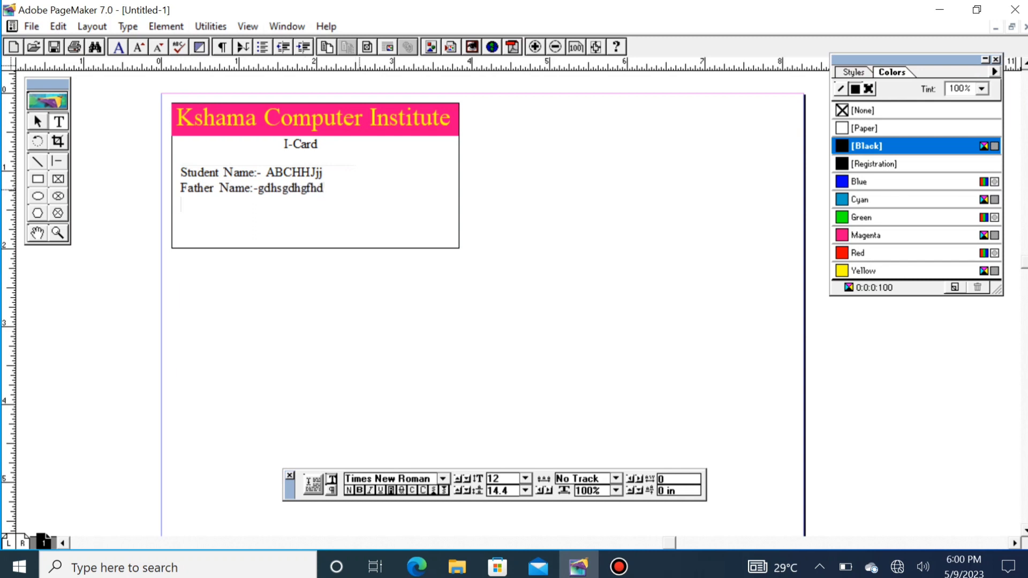
# Step: Add "Date of Birth:-", "Address:-" and "Blood Group:- A+" lines to the student details, filling in a sample birth date and placeholder address
pyautogui.write('Date of Birth')
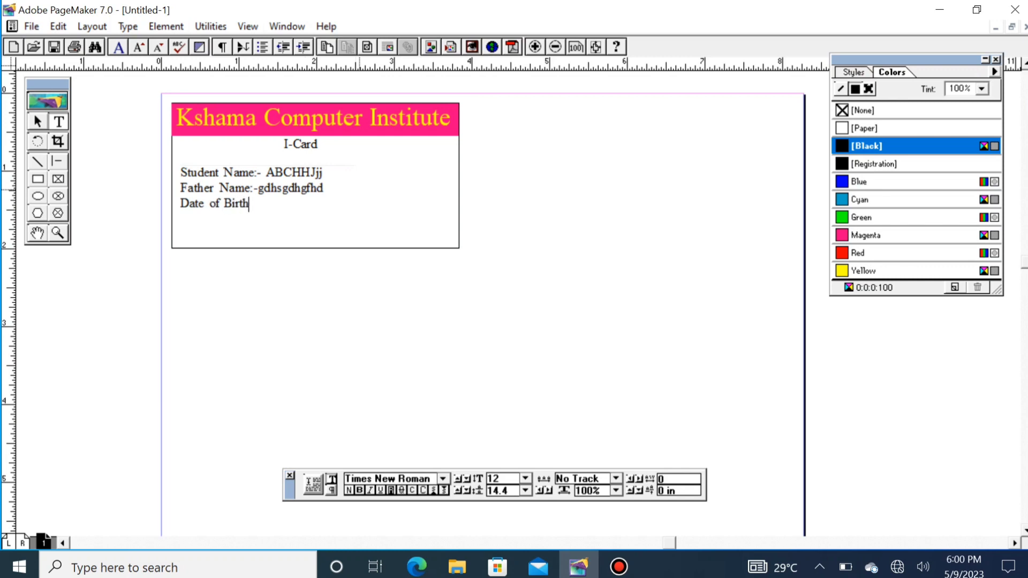
pyautogui.write(':- 01/10/2000 Addr')
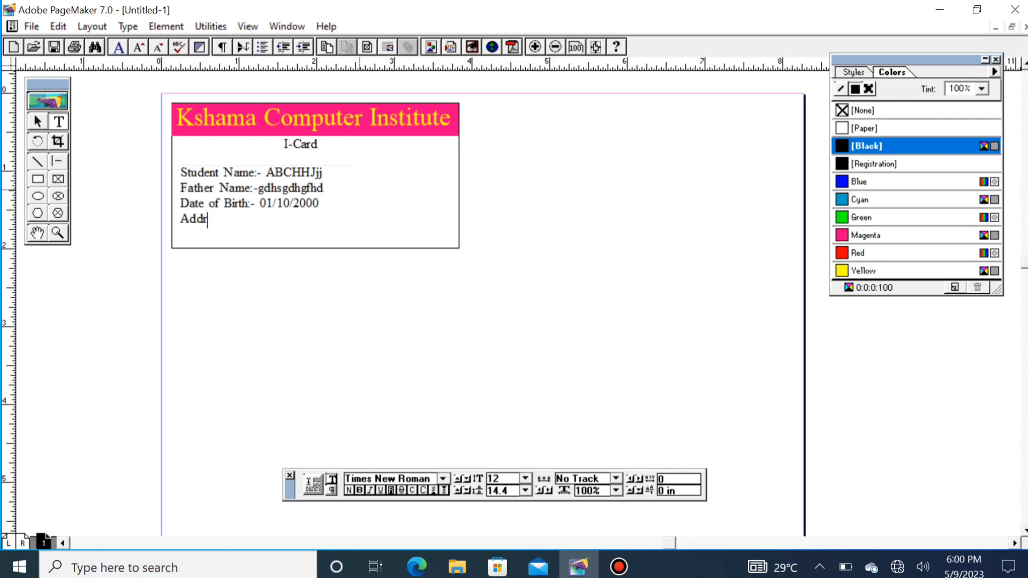
pyautogui.write('ess:- sjhdsajhfgsdjhfghs')
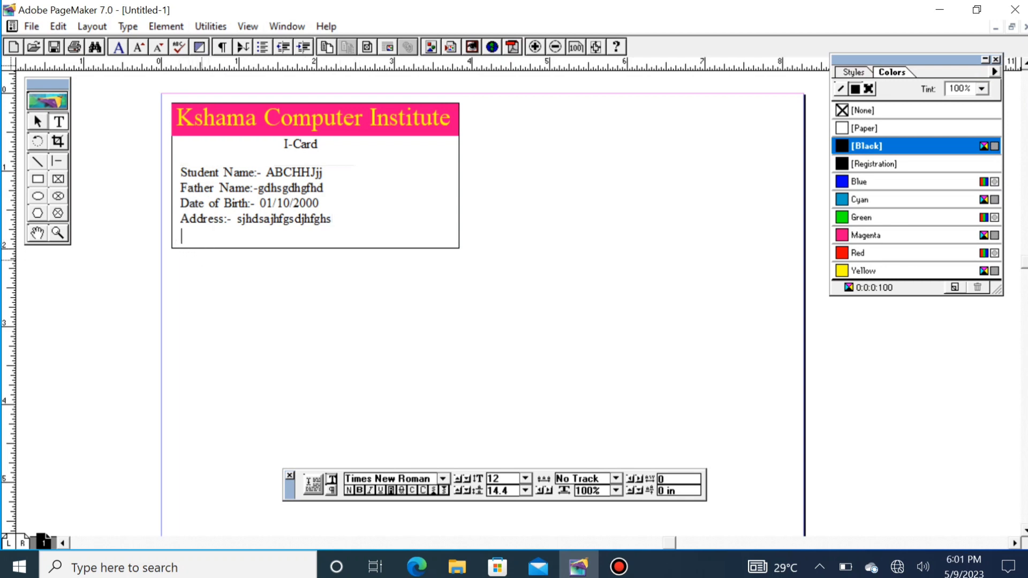
pyautogui.write('Blood Group:- A+')
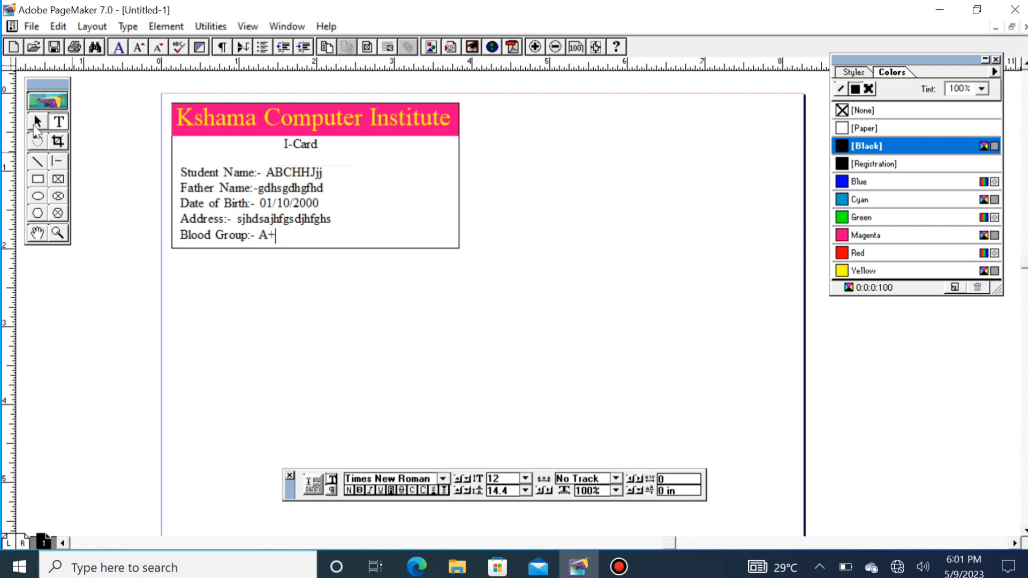
pyautogui.click(37, 122)
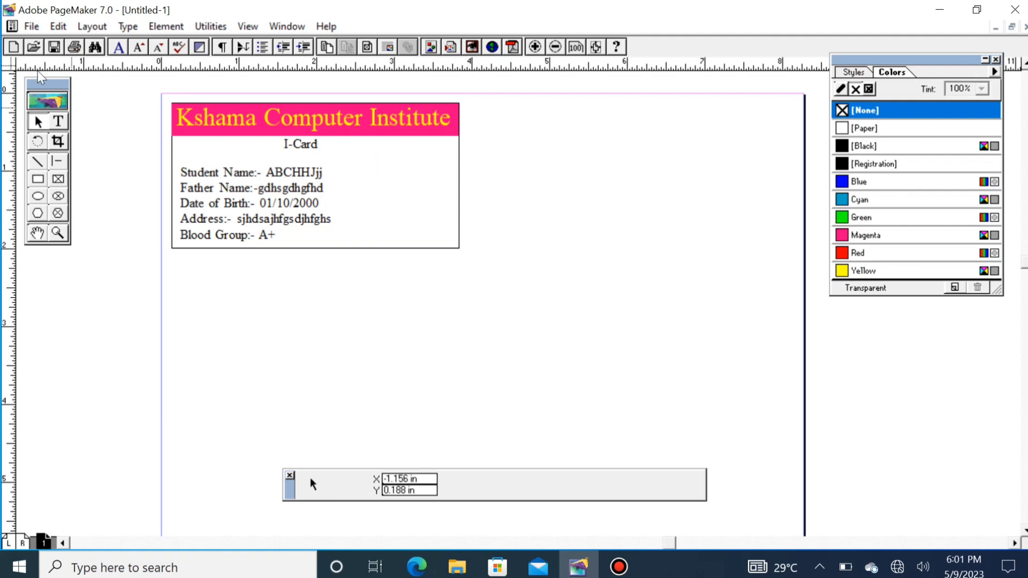
pyautogui.click(33, 28)
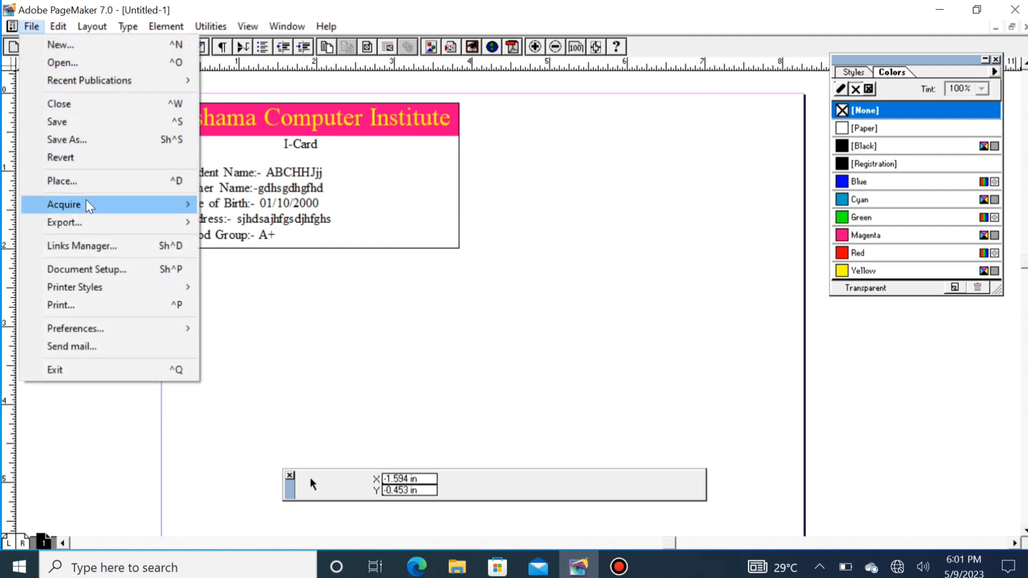
pyautogui.click(88, 182)
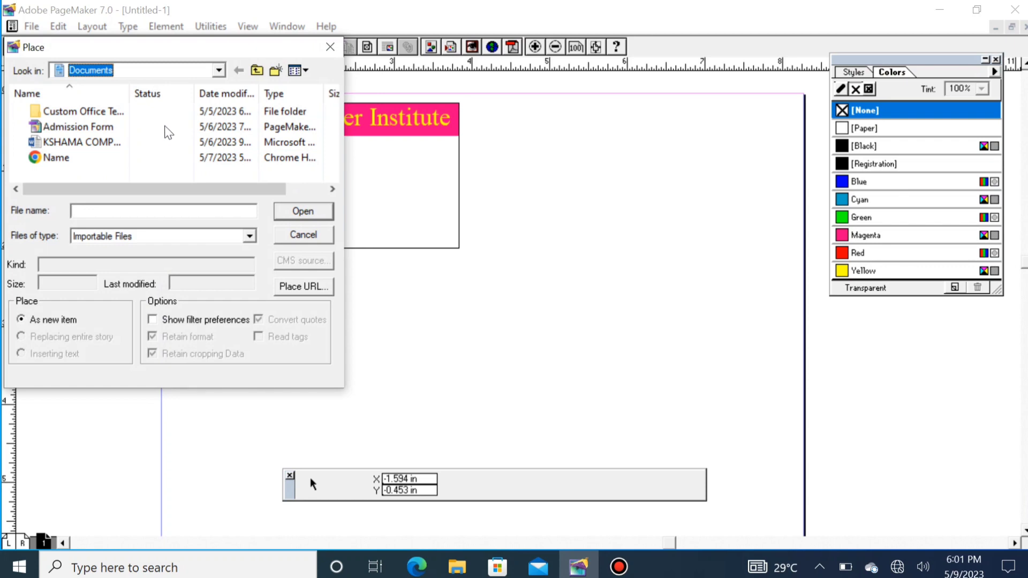
pyautogui.hotkey('alt', 'Down')
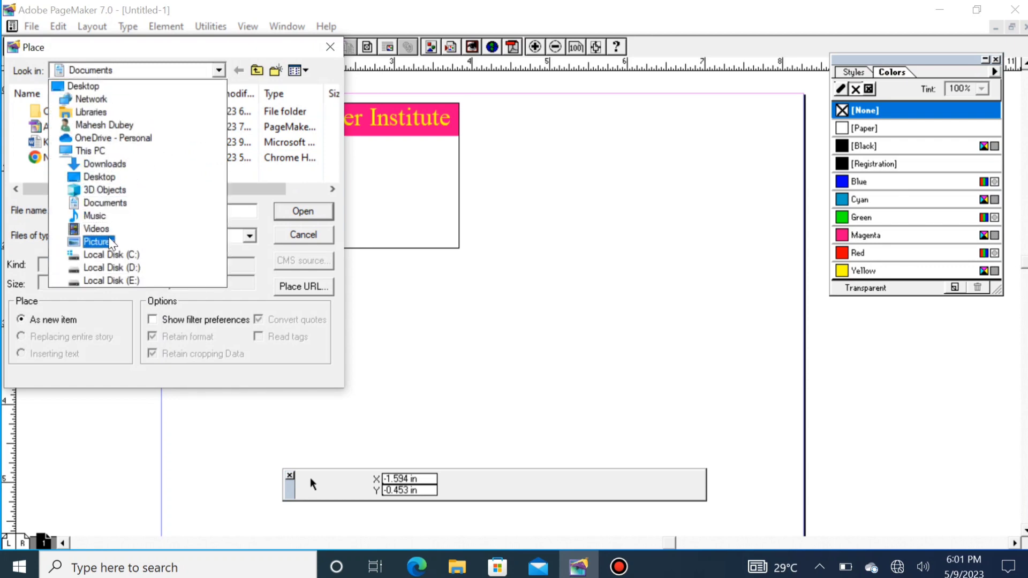
pyautogui.click(113, 242)
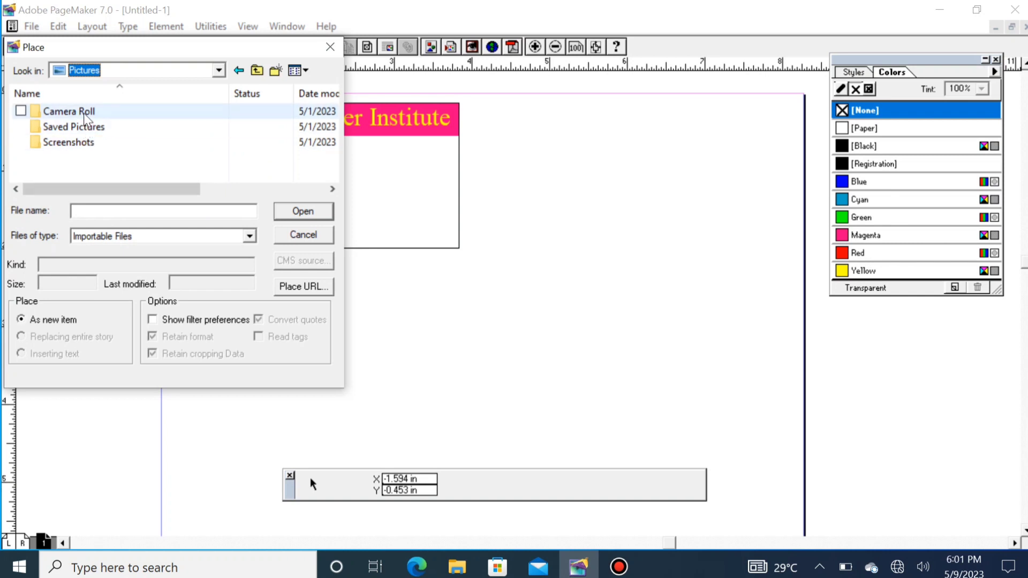
pyautogui.doubleClick(100, 131)
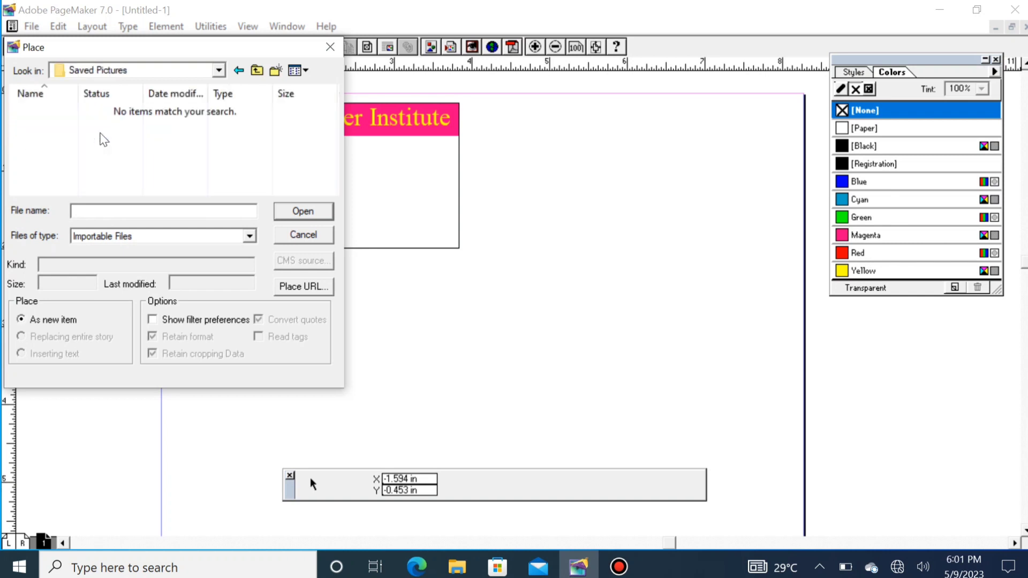
pyautogui.press('BackSpace')
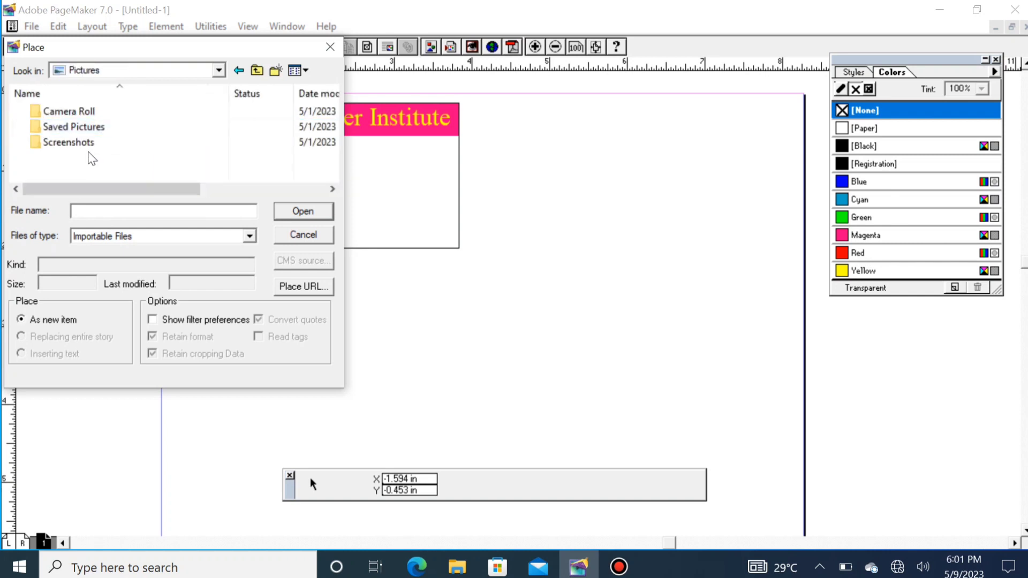
pyautogui.doubleClick(89, 150)
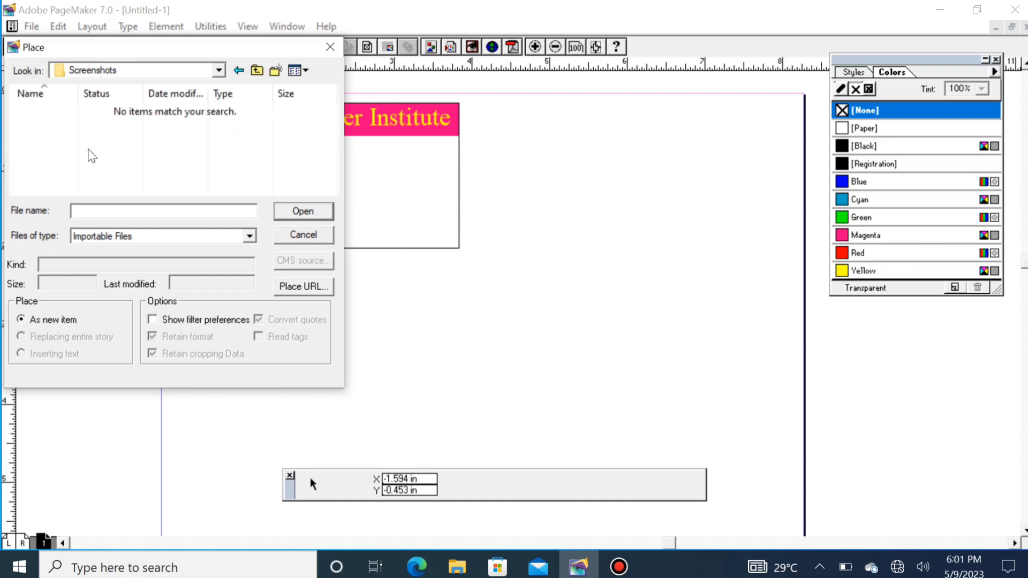
pyautogui.press('BackSpace')
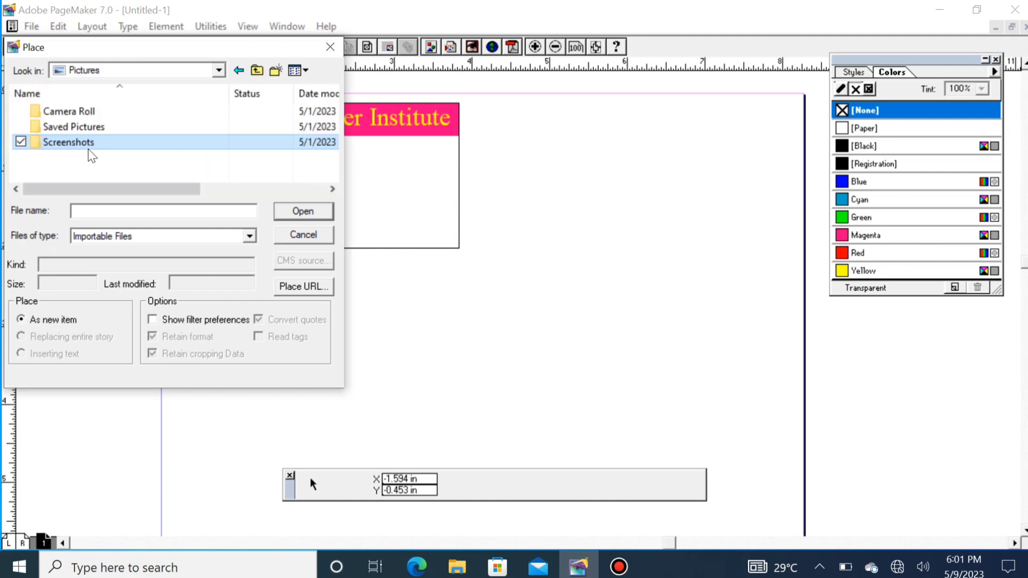
pyautogui.doubleClick(78, 115)
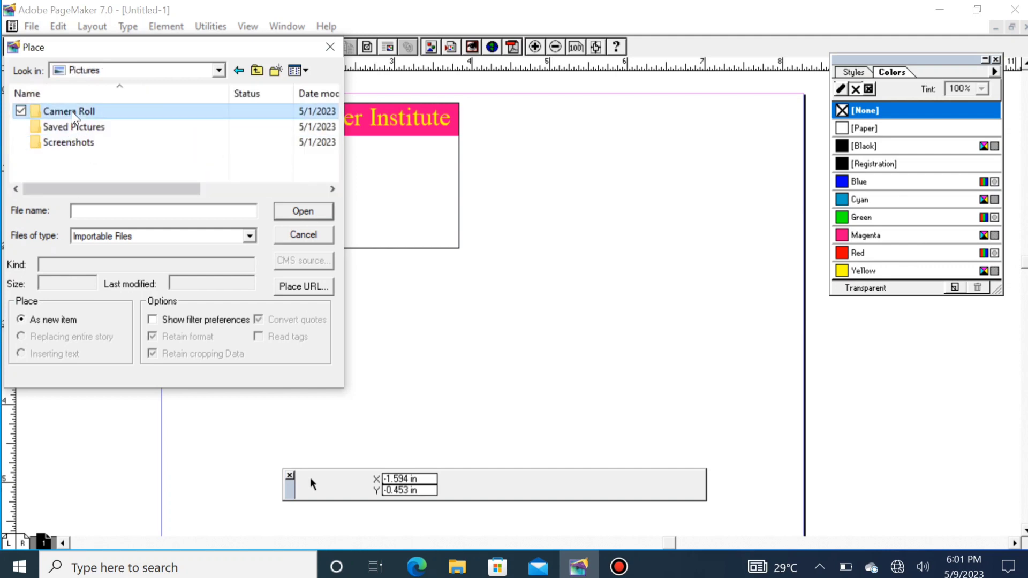
pyautogui.click(312, 239)
# Step: Switch to File Explorer and open the Presentation1 file from Local Disk (E:) in PowerPoint
pyautogui.press('super+e')
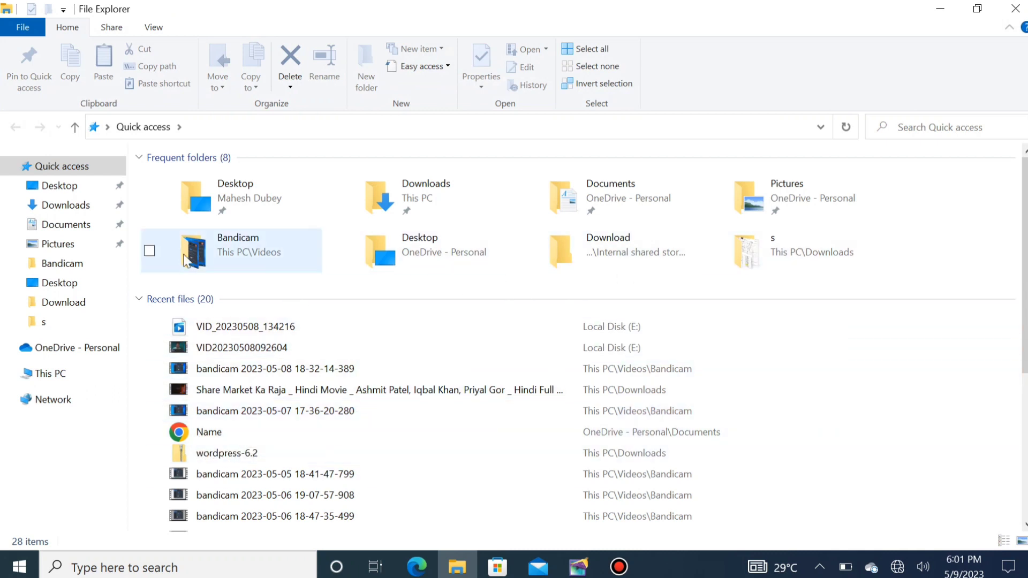
pyautogui.click(54, 373)
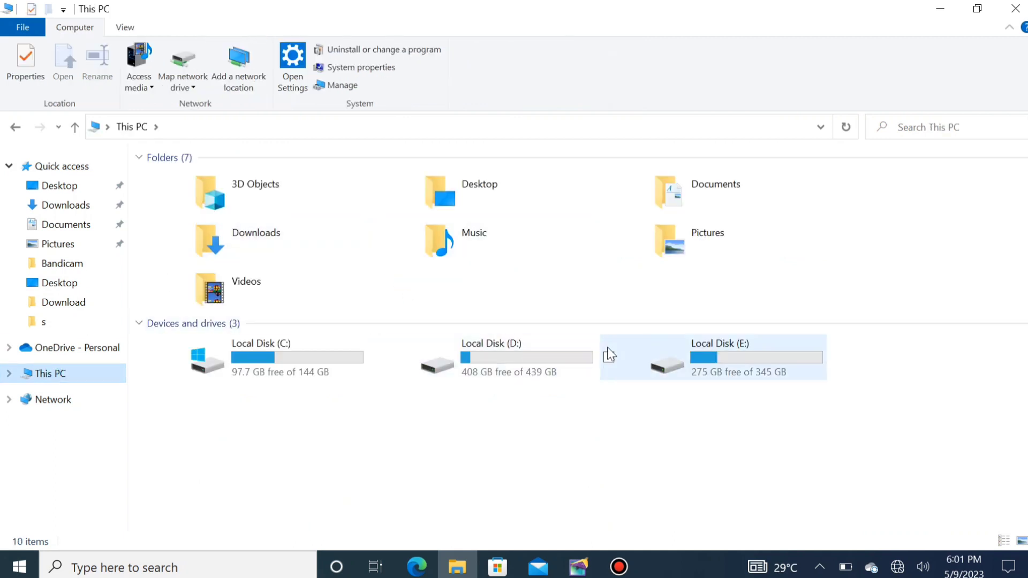
pyautogui.doubleClick(712, 350)
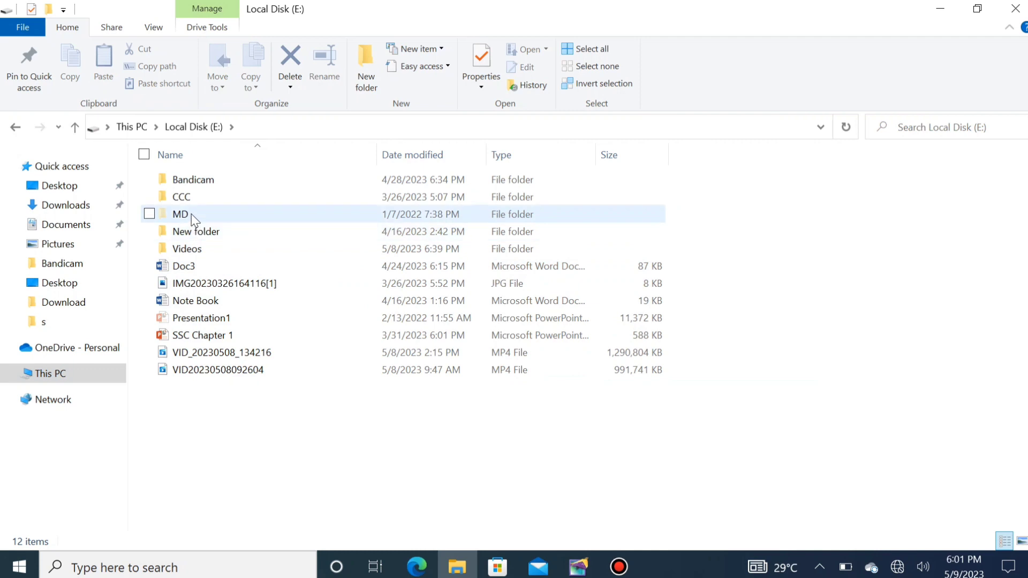
pyautogui.doubleClick(213, 313)
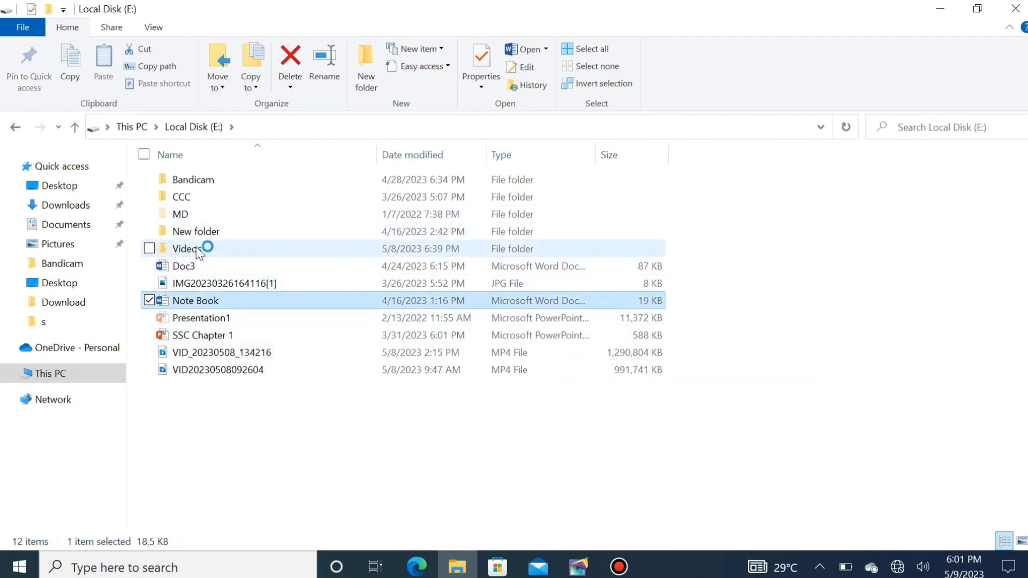
pyautogui.doubleClick(193, 336)
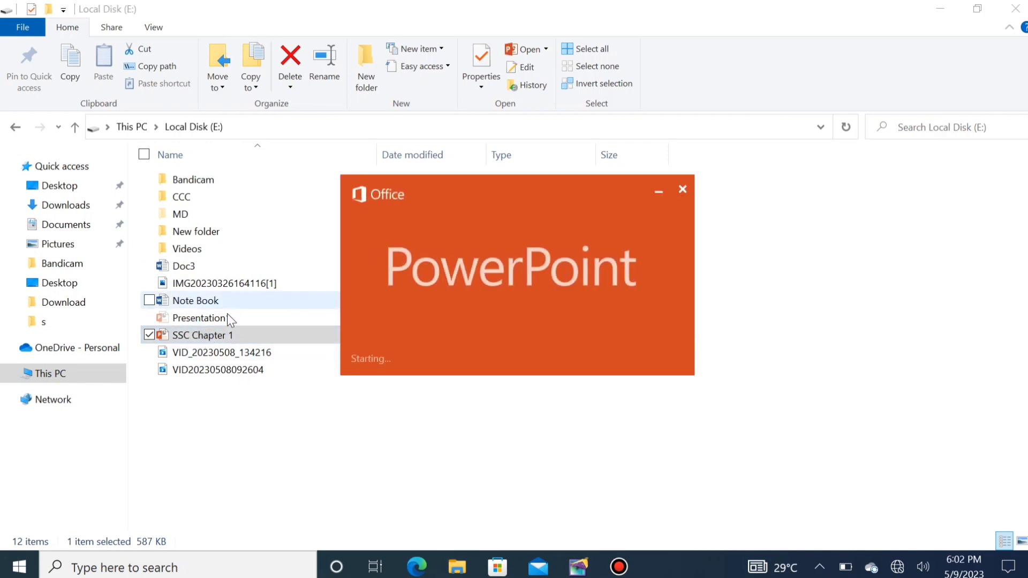
pyautogui.click(205, 320)
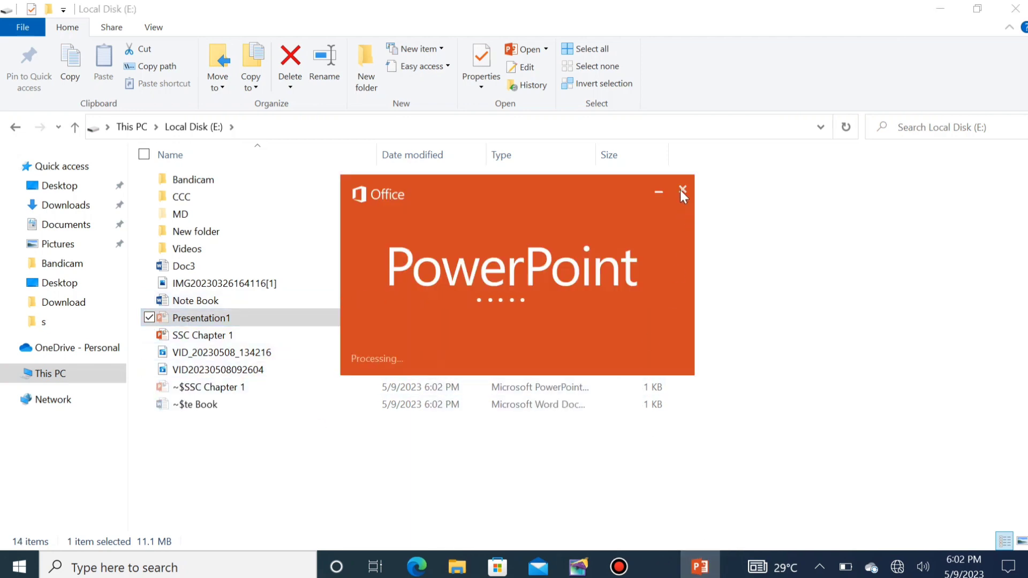
pyautogui.click(682, 190)
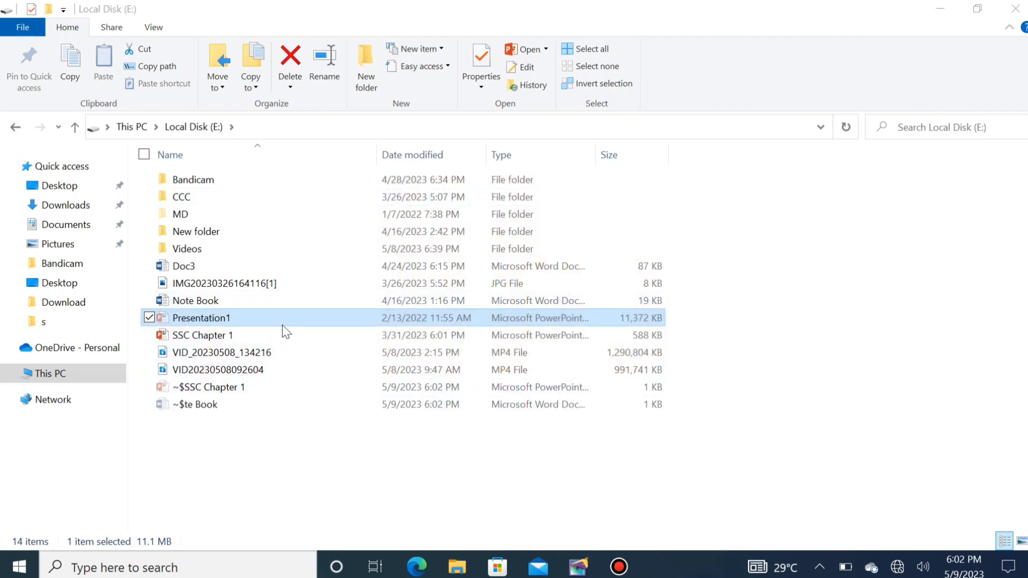
pyautogui.doubleClick(226, 320)
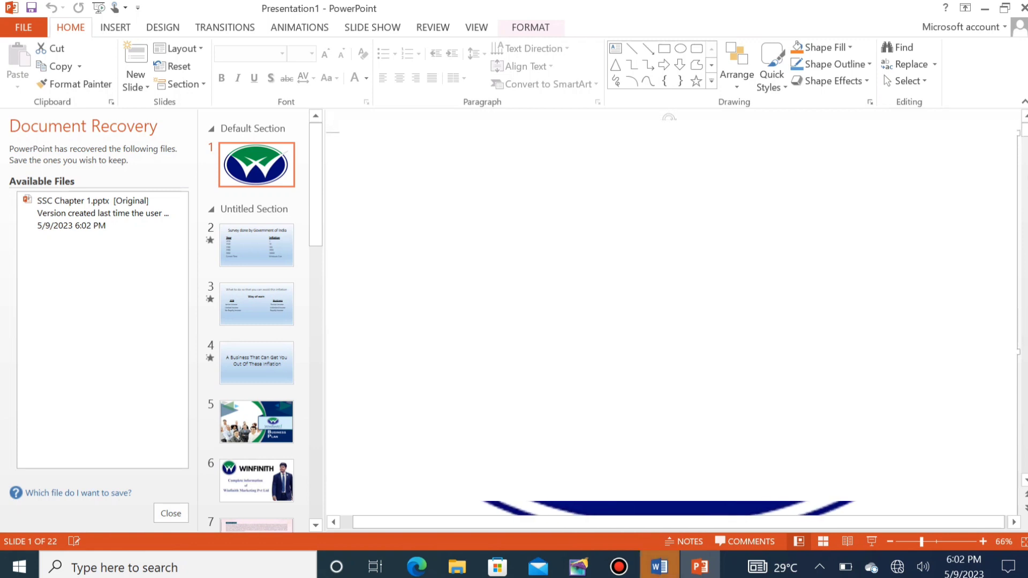
# Step: Copy the full-slide Business Plan picture with the group of people from slide 5
pyautogui.moveTo(1024, 130); pyautogui.dragTo(1023, 201)
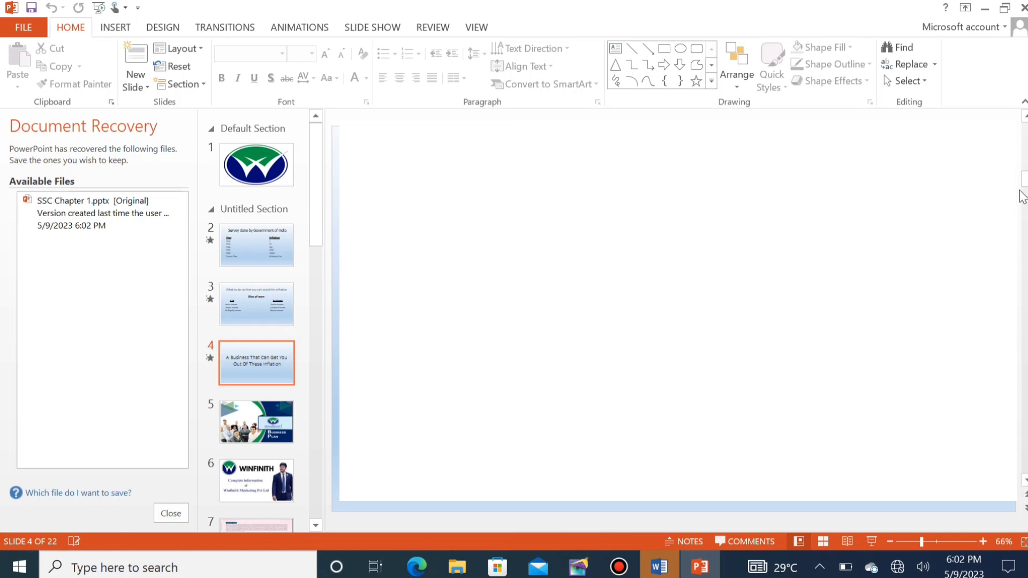
pyautogui.scroll(-1, 1023, 214)
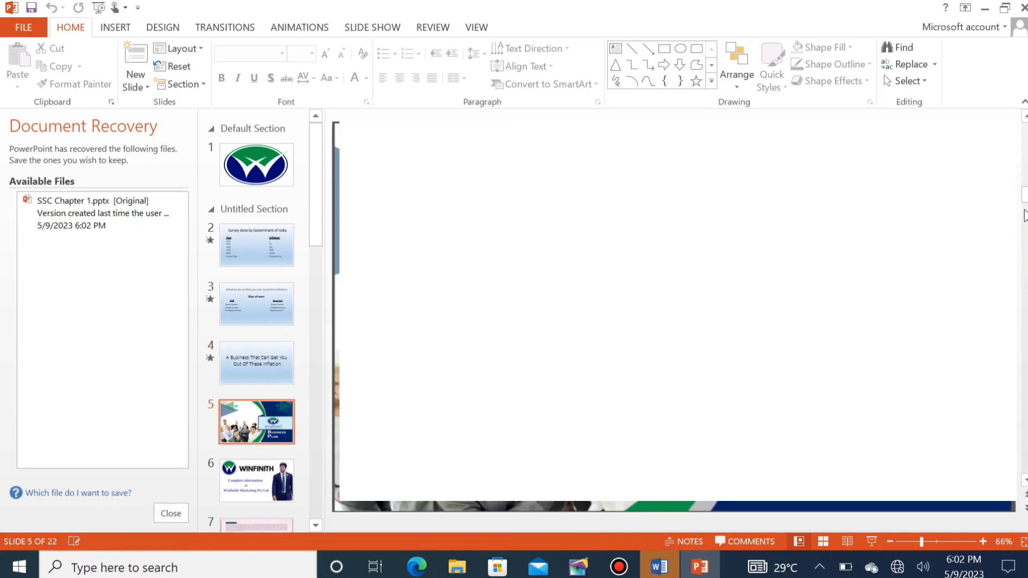
pyautogui.click(731, 257)
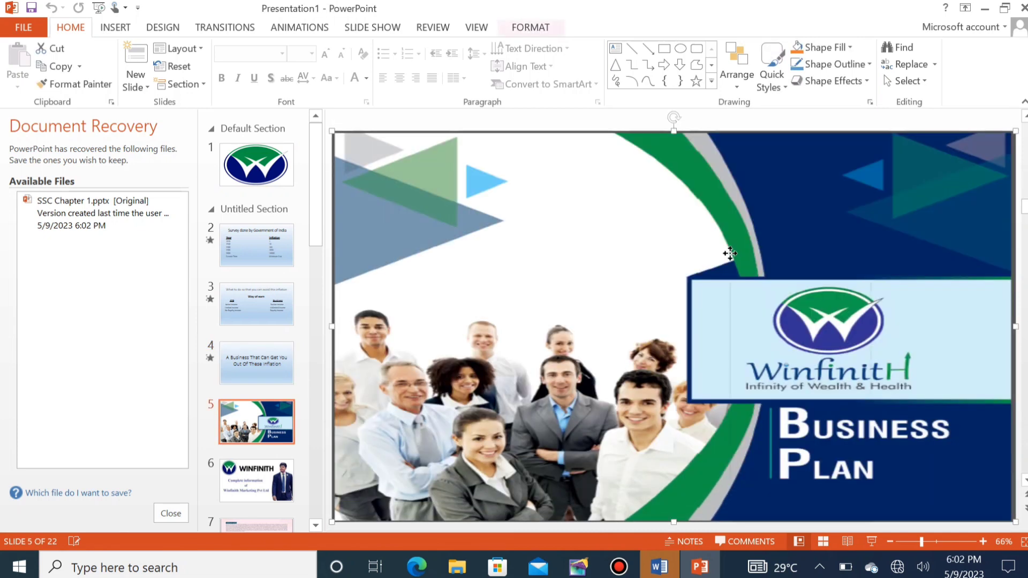
pyautogui.rightClick(732, 256)
pyautogui.press('Escape')
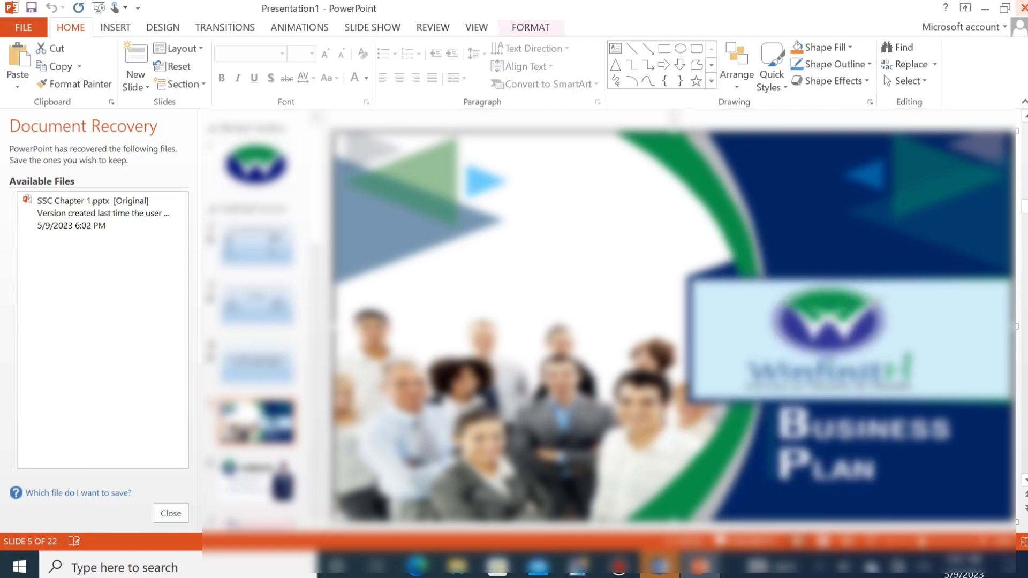
# Step: Switch back to PageMaker, paste the copied picture and scale it down to fit within the page width
pyautogui.hotkey('alt', 'Tab')
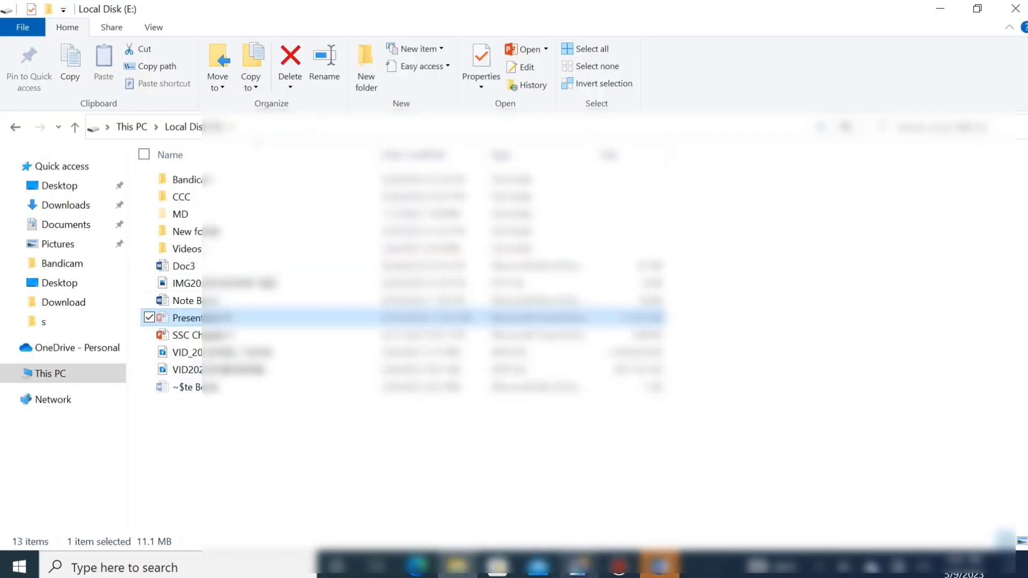
pyautogui.hotkey('alt', 'Tab')
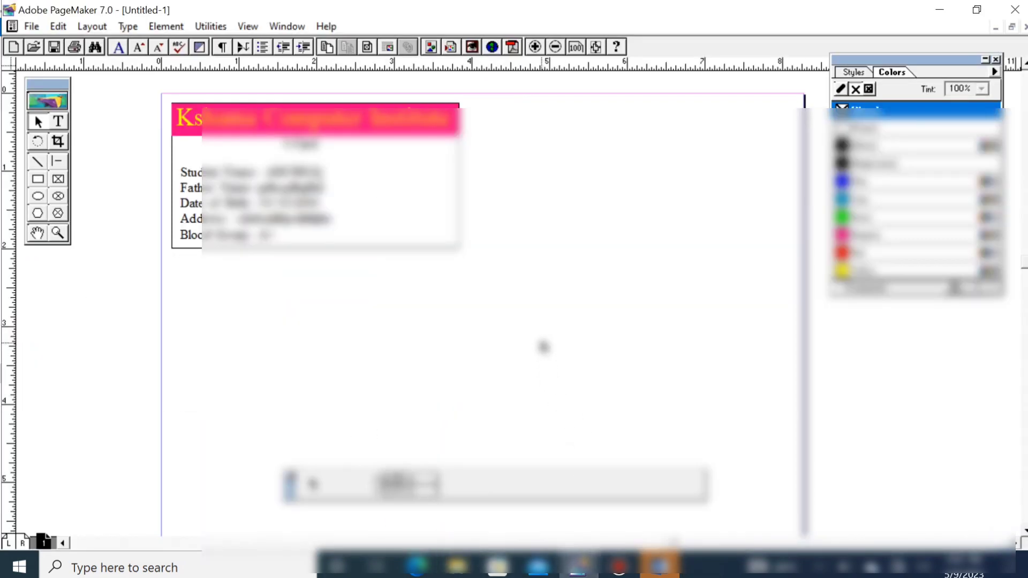
pyautogui.hotkey('ctrl', 'v')
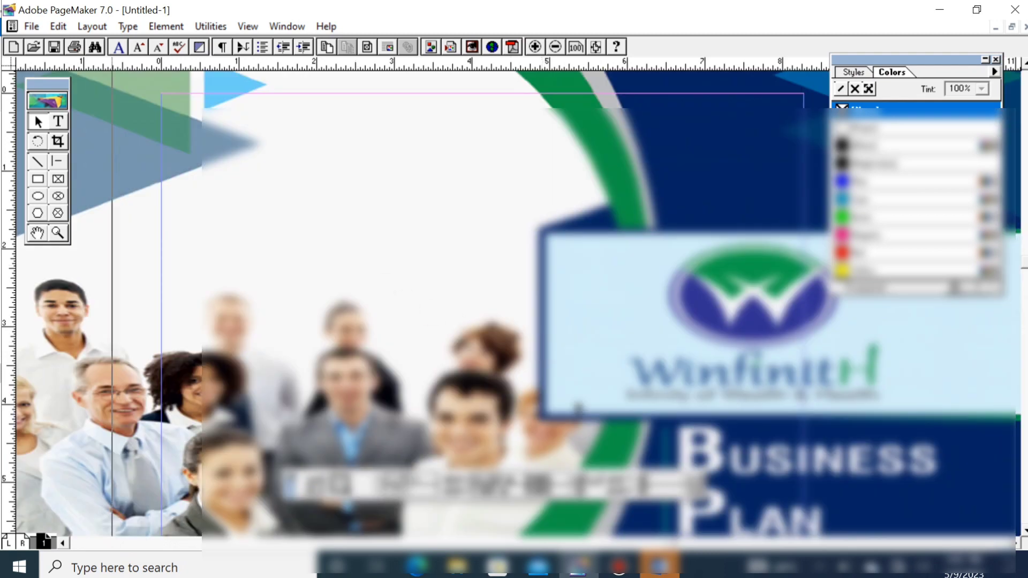
pyautogui.moveTo(37, 155); pyautogui.dragTo(323, 312)
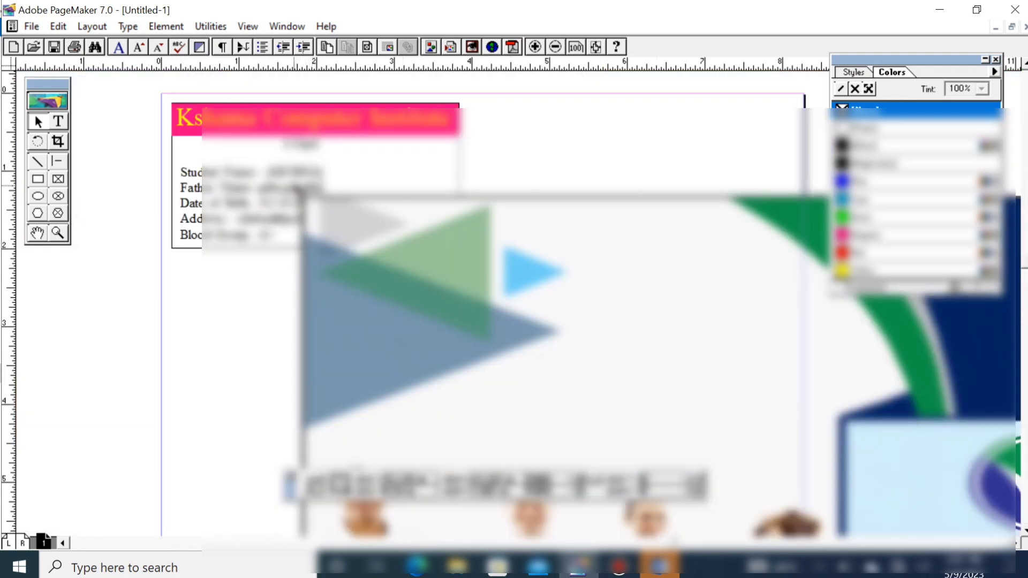
pyautogui.moveTo(304, 202); pyautogui.dragTo(763, 382)
pyautogui.hotkey('ctrl', 'z')
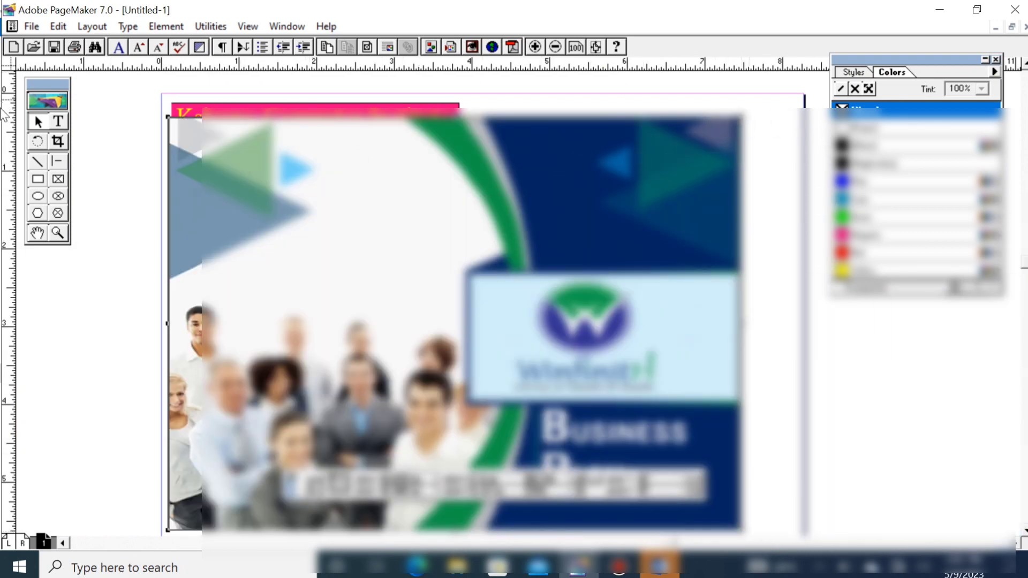
# Step: Crop the pasted picture to the head and shoulders of the leftmost dark-haired man, about 0.72 by 0.87 in
pyautogui.click(63, 144)
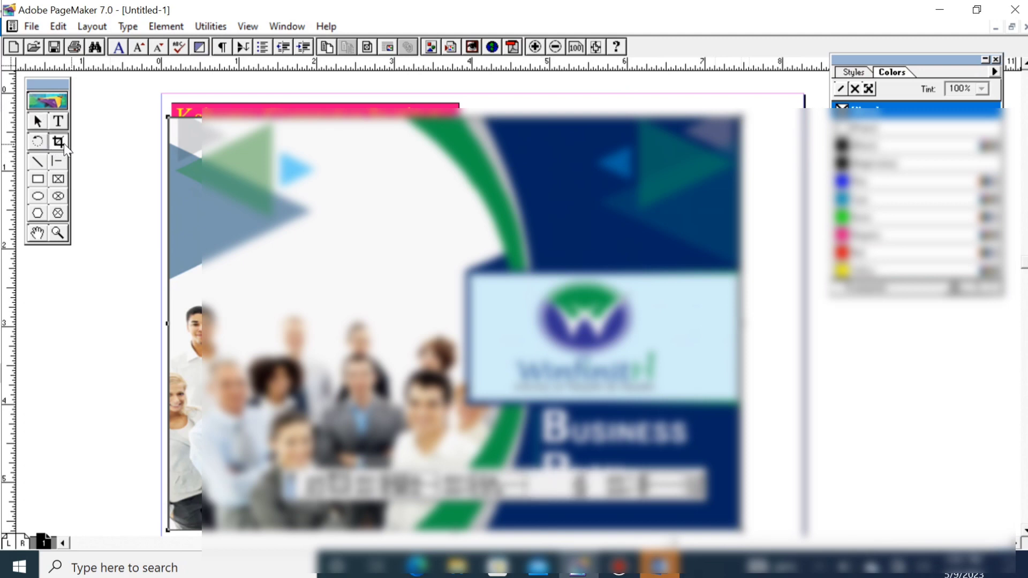
pyautogui.moveTo(745, 531); pyautogui.dragTo(232, 369)
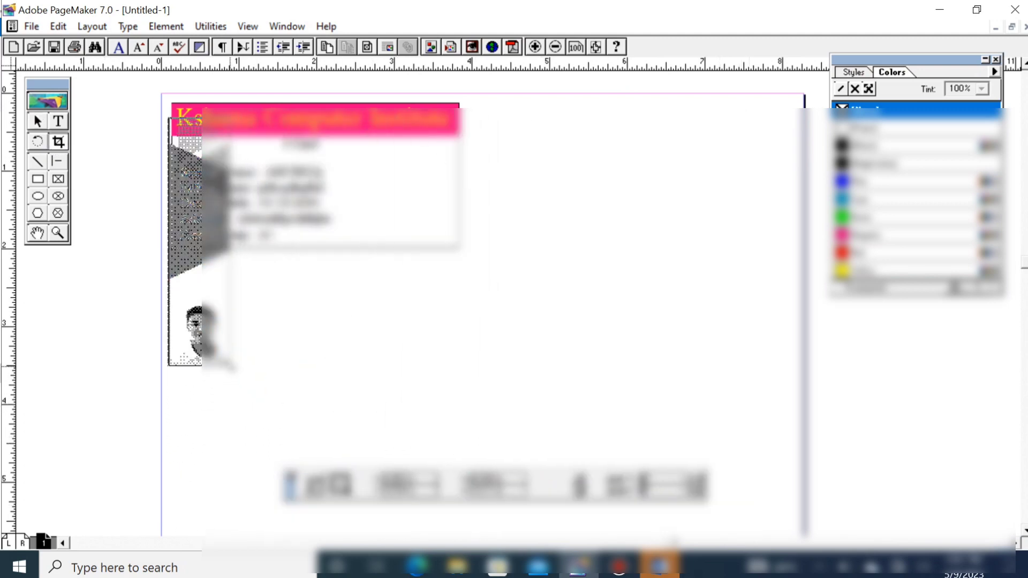
pyautogui.moveTo(166, 118); pyautogui.dragTo(173, 297)
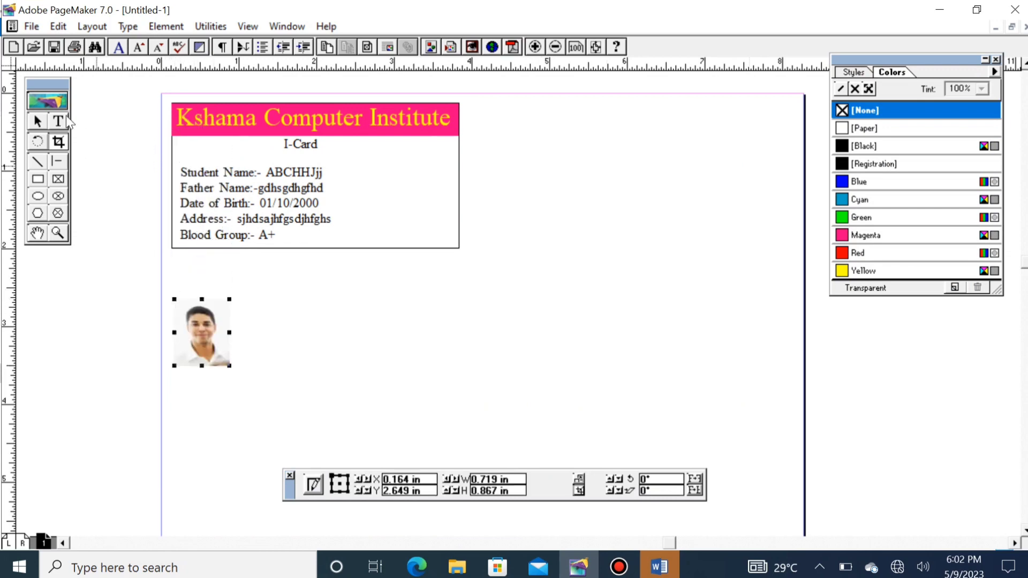
# Step: Move the cropped photo into the empty space beside the student details and enlarge it to about 1.13 by 1.20 in
pyautogui.click(38, 121)
pyautogui.moveTo(214, 324); pyautogui.dragTo(397, 173)
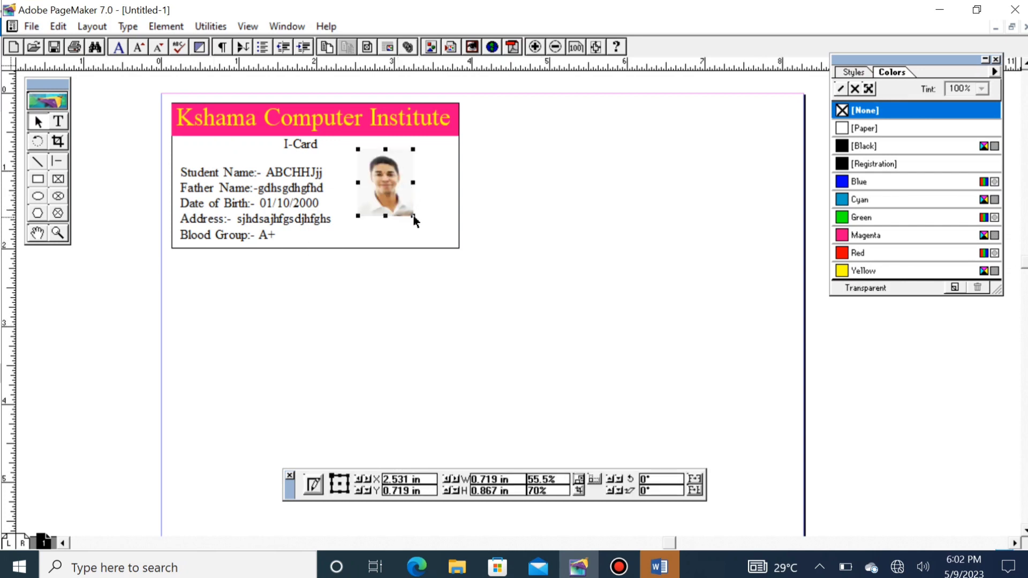
pyautogui.moveTo(413, 216); pyautogui.dragTo(446, 242)
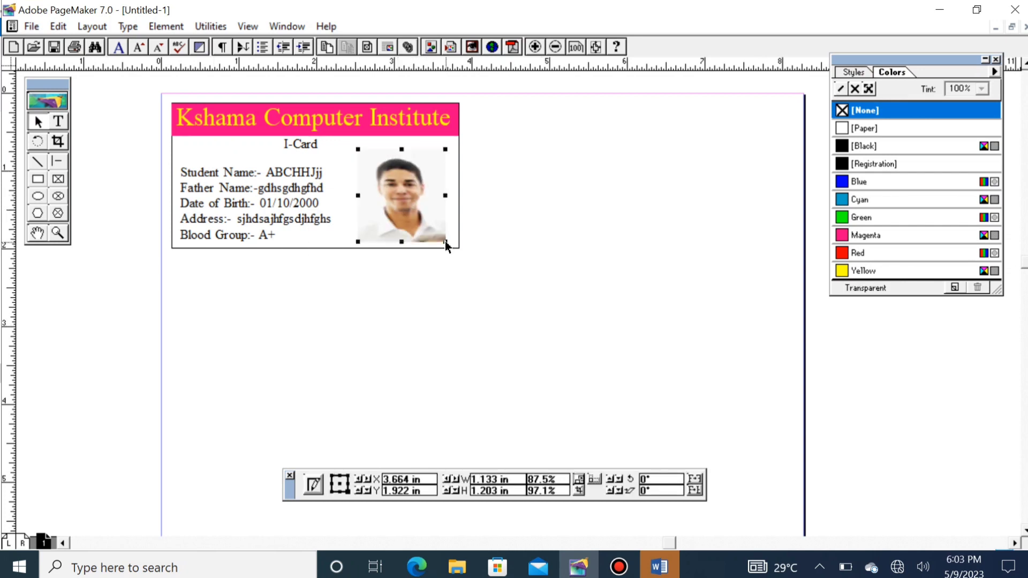
pyautogui.click(354, 276)
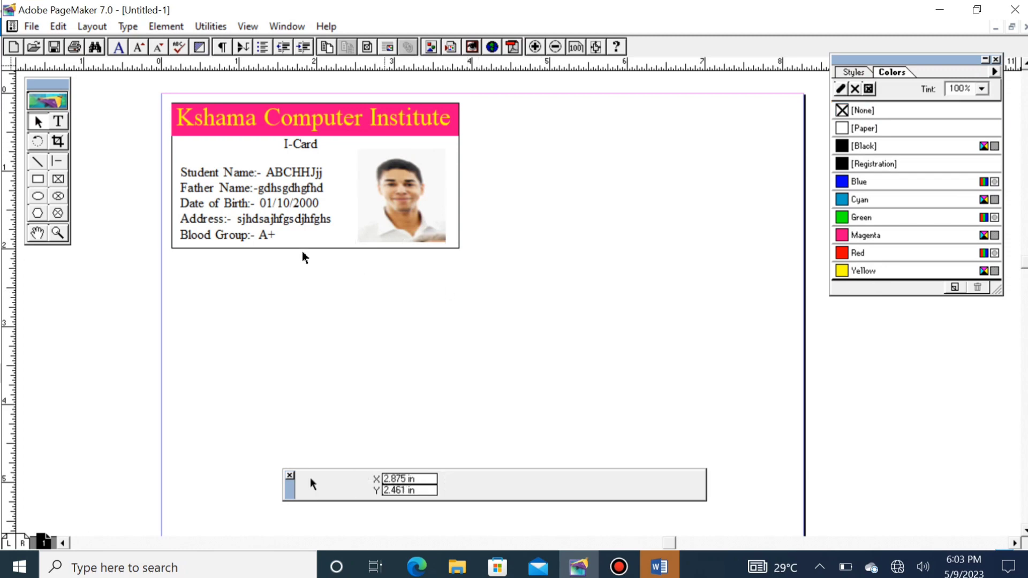
# Step: Draw a rectangular border closely around the student photo on the card
pyautogui.click(37, 180)
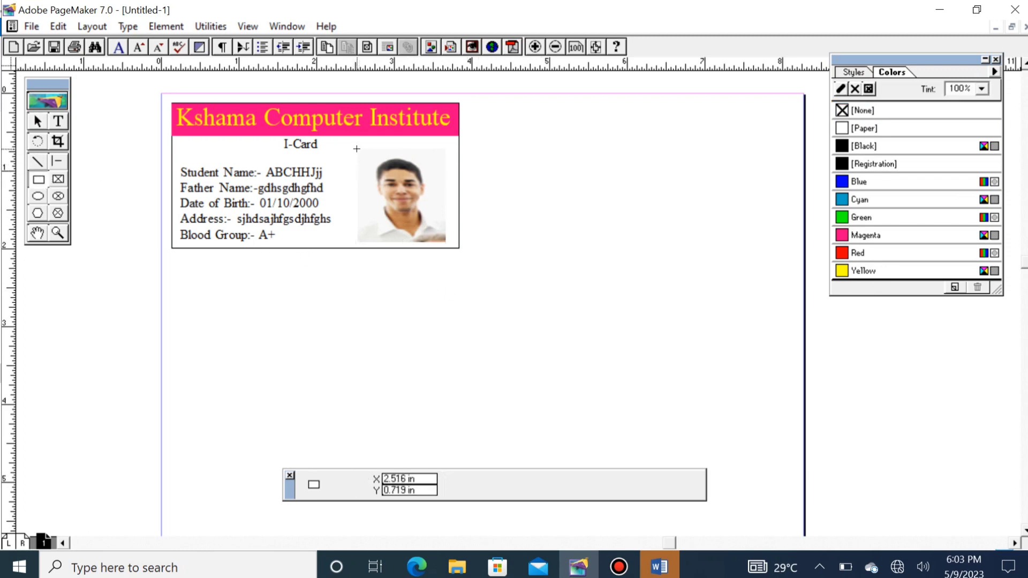
pyautogui.moveTo(356, 145); pyautogui.dragTo(448, 245)
pyautogui.click(564, 268)
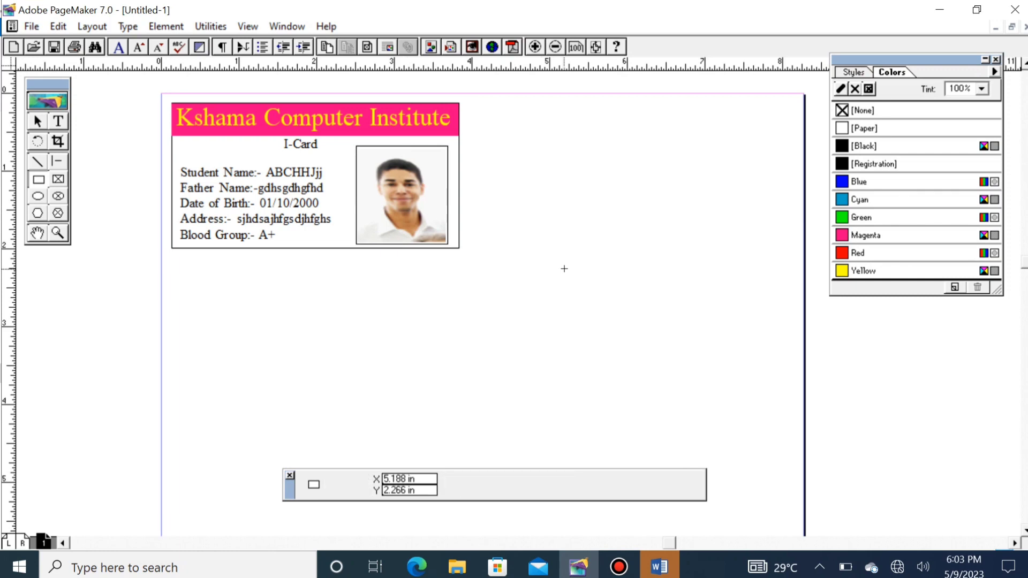
# Step: Group the photo, its border, the student details, the I-Card title, the heading, its magenta band and the card outline
pyautogui.click(38, 121)
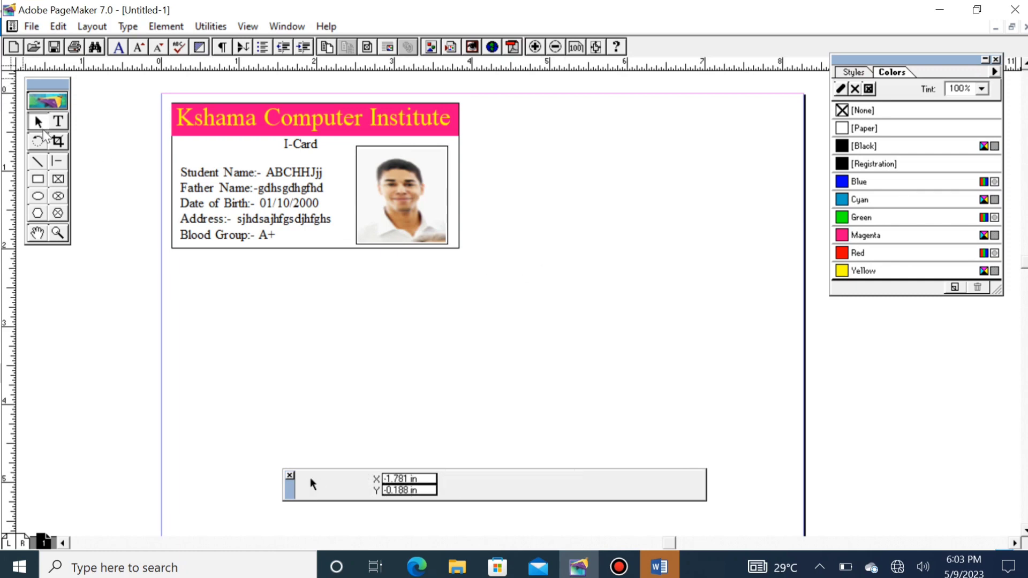
pyautogui.click(396, 209)
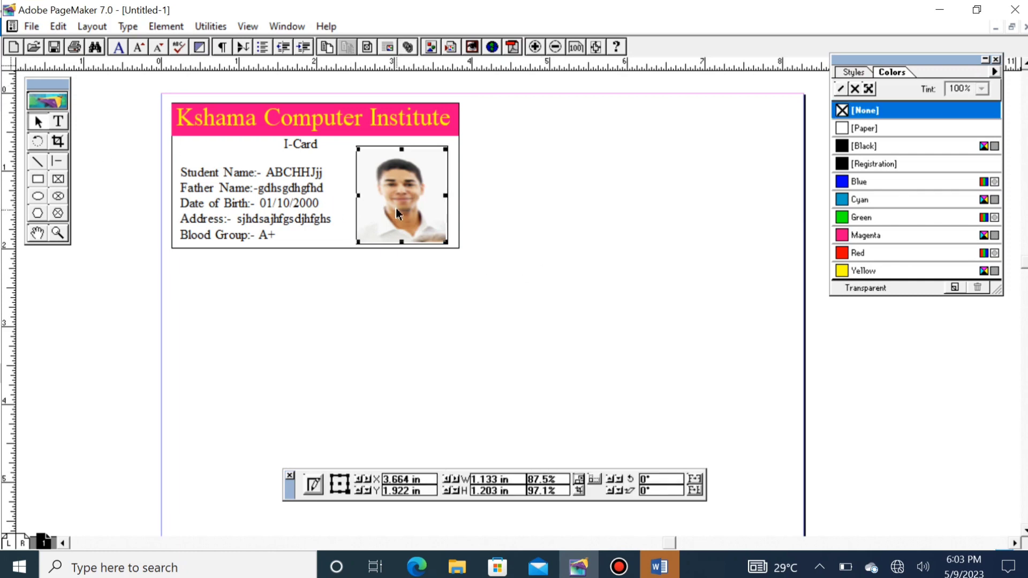
pyautogui.click(356, 189)
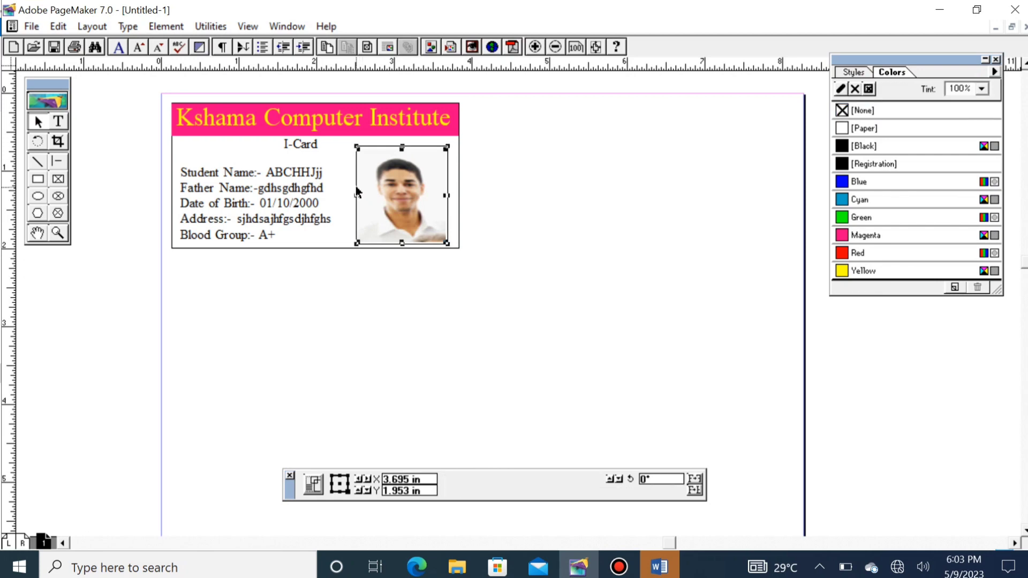
pyautogui.keyDown('shift'); pyautogui.click(296, 186); pyautogui.keyUp('shift')
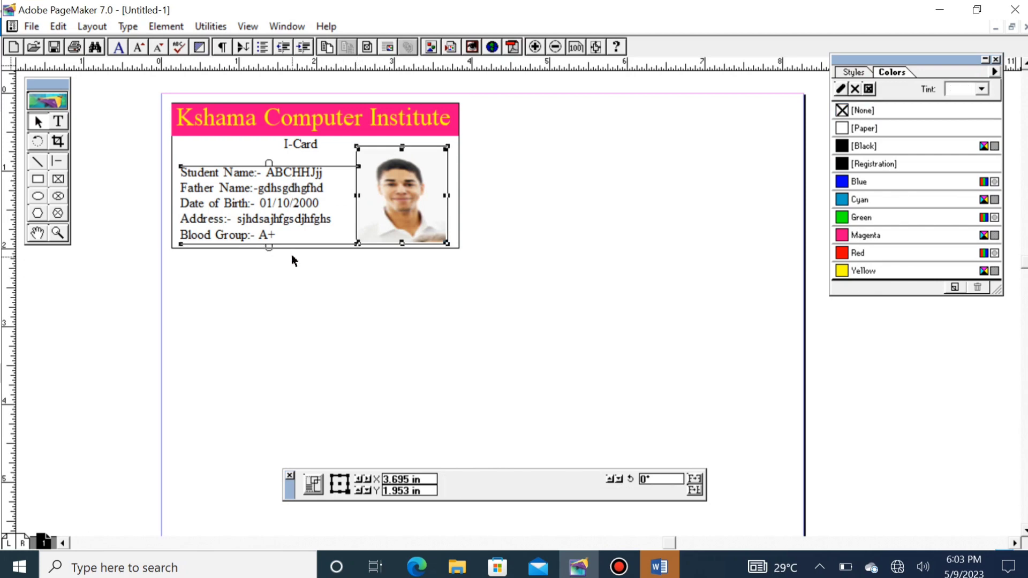
pyautogui.keyDown('shift'); pyautogui.click(299, 148); pyautogui.keyUp('shift')
pyautogui.keyDown('shift'); pyautogui.click(293, 119); pyautogui.keyUp('shift')
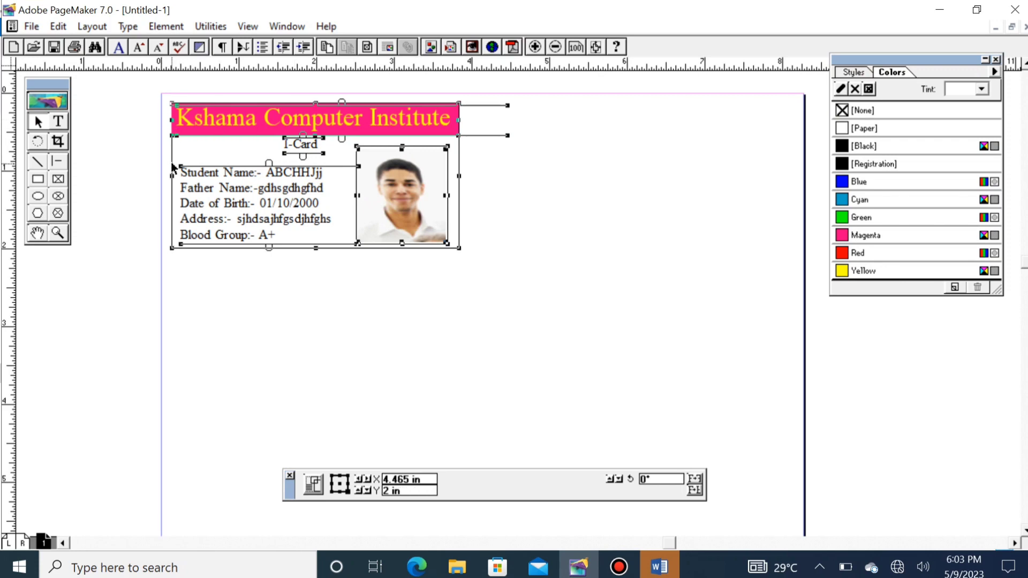
pyautogui.click(159, 26)
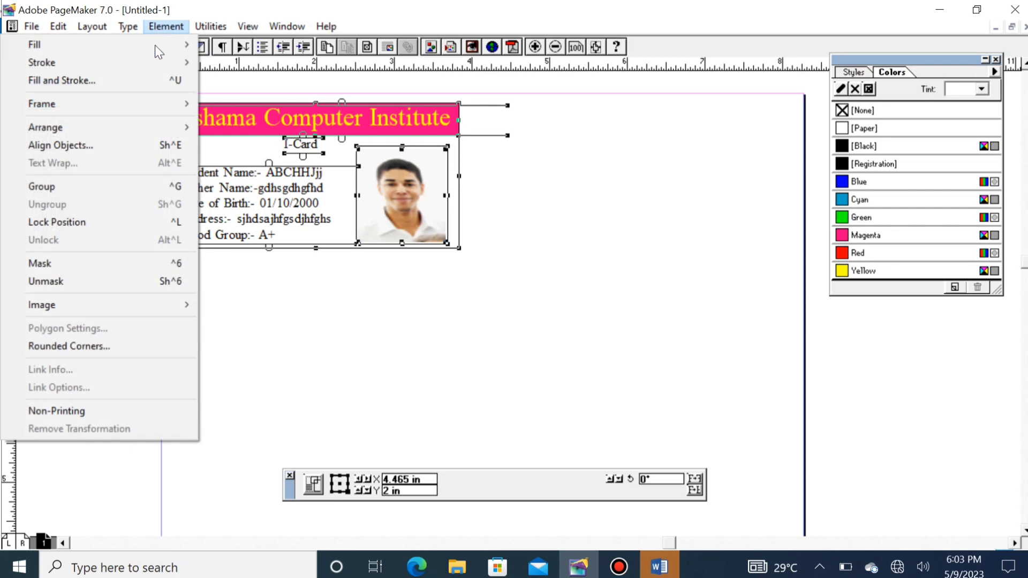
pyautogui.click(115, 188)
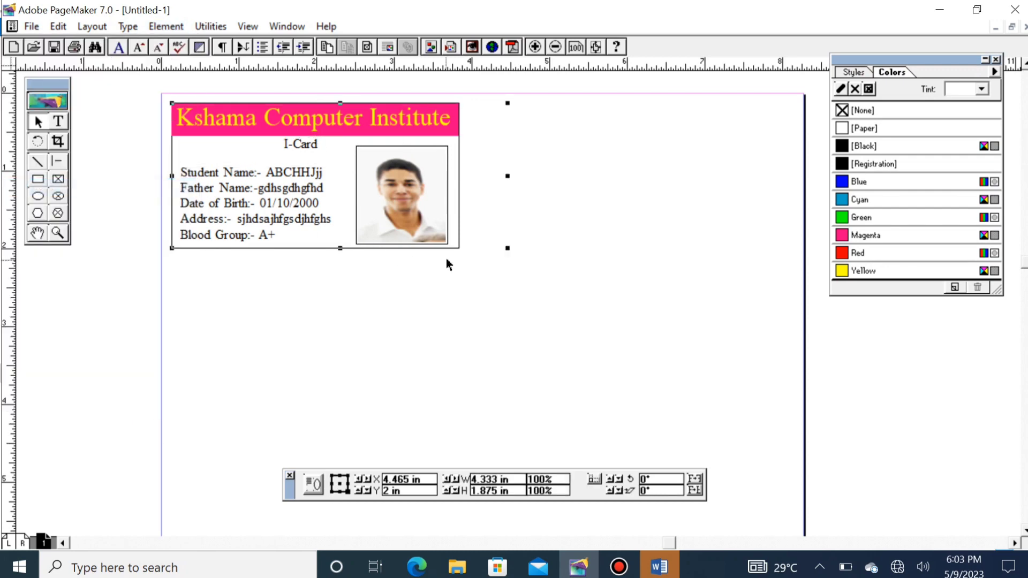
# Step: Paste a copy of the grouped card, place it level beside the original and group the two cards
pyautogui.hotkey('ctrl', 'v')
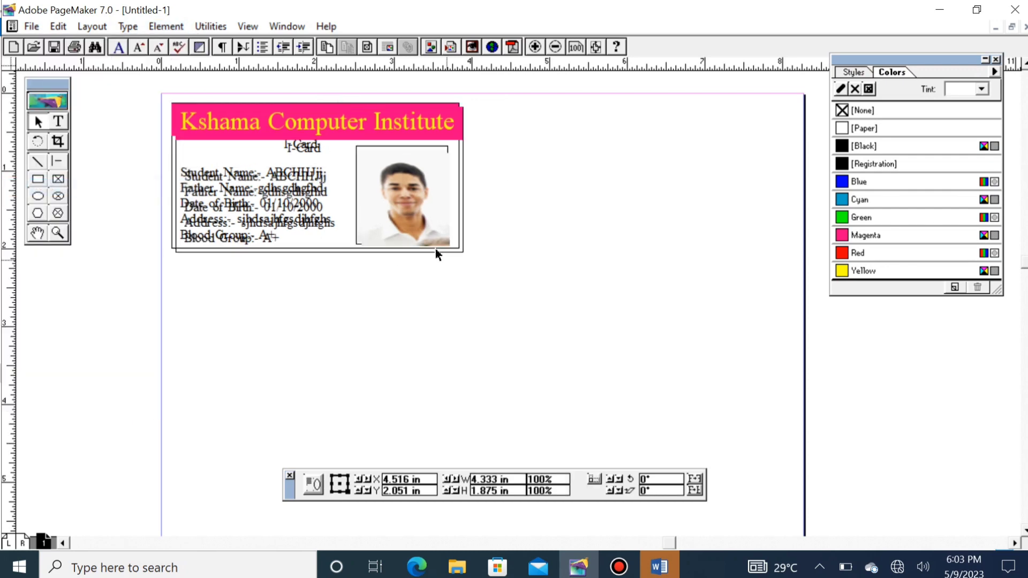
pyautogui.moveTo(394, 193); pyautogui.dragTo(673, 168)
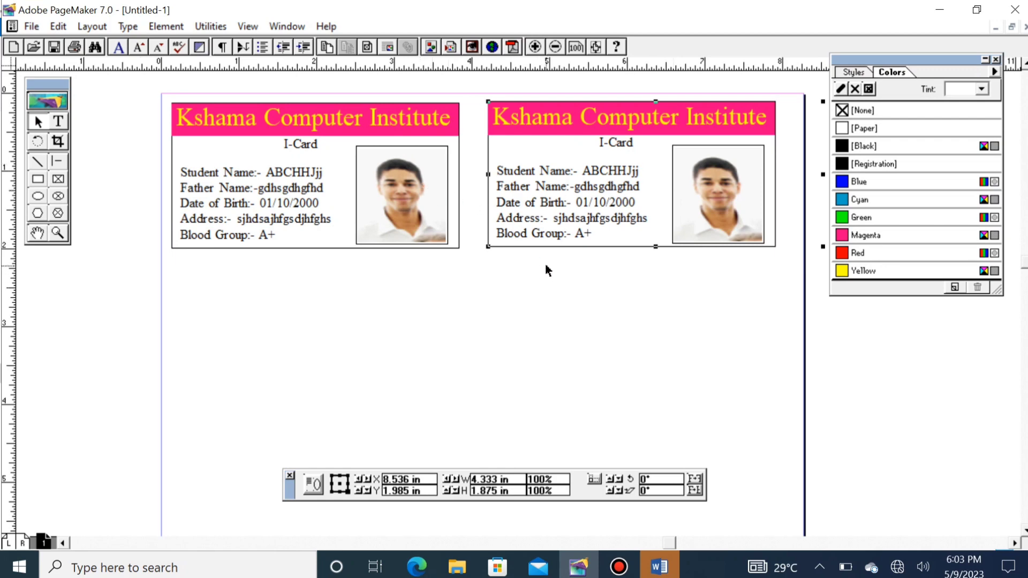
pyautogui.press('Down')
pyautogui.keyDown('shift'); pyautogui.click(366, 213); pyautogui.keyUp('shift')
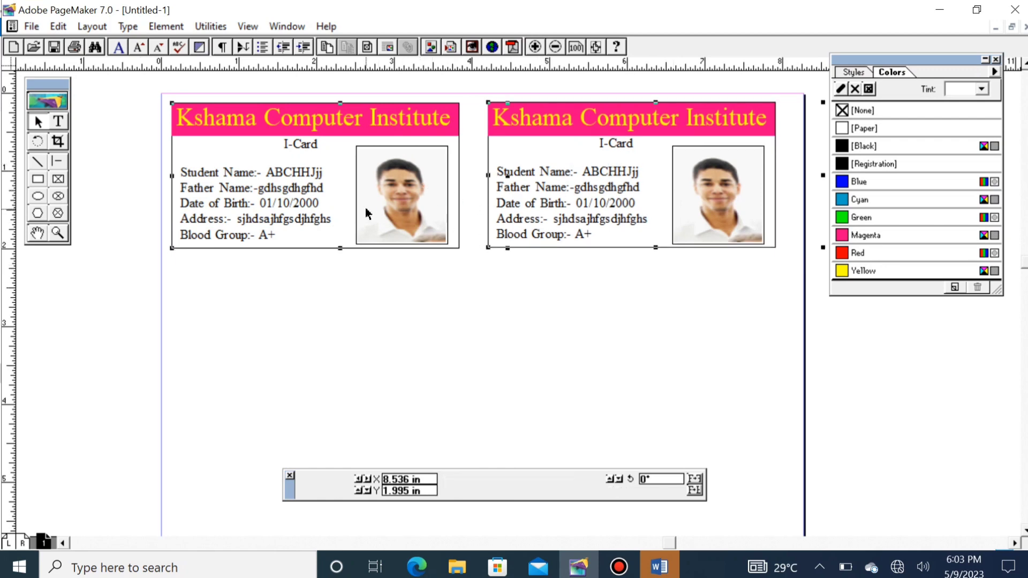
pyautogui.hotkey('ctrl', 'g')
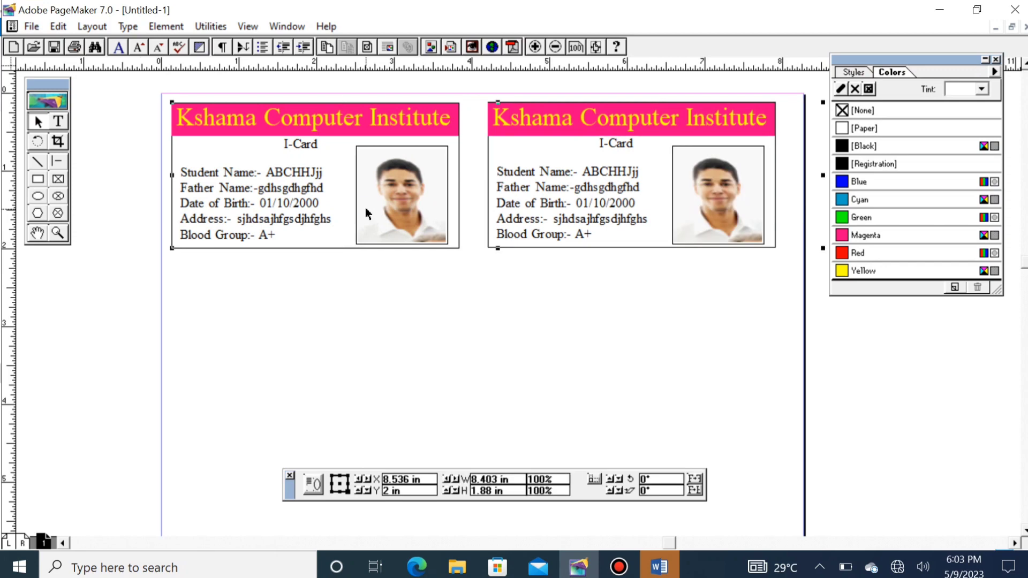
# Step: Place a copy of the two-card group below as a second row, aligned with the cards above
pyautogui.moveTo(366, 213); pyautogui.dragTo(381, 349)
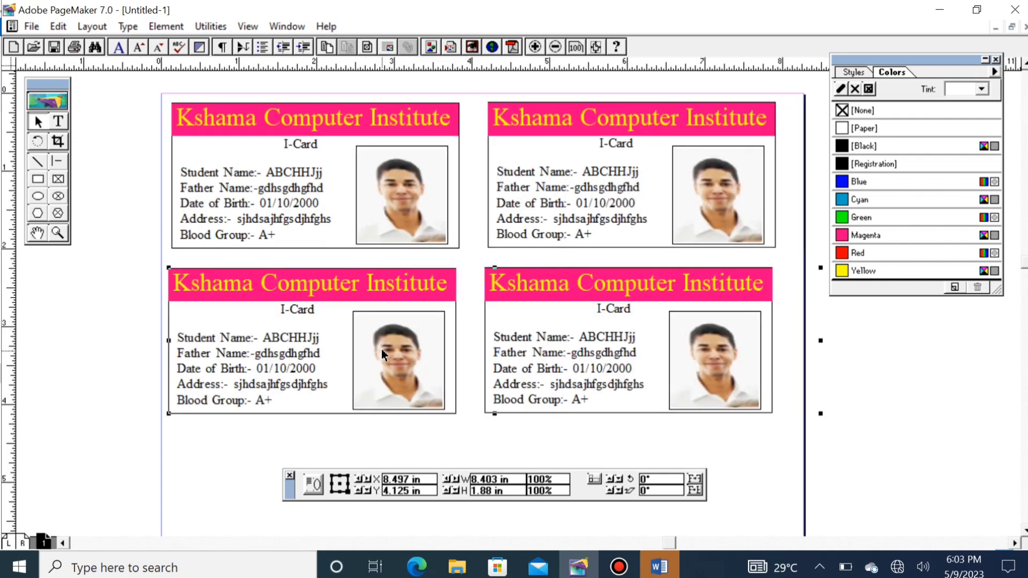
pyautogui.press('Right')
pyautogui.press('Right')
pyautogui.press('Right')
pyautogui.press('Right')
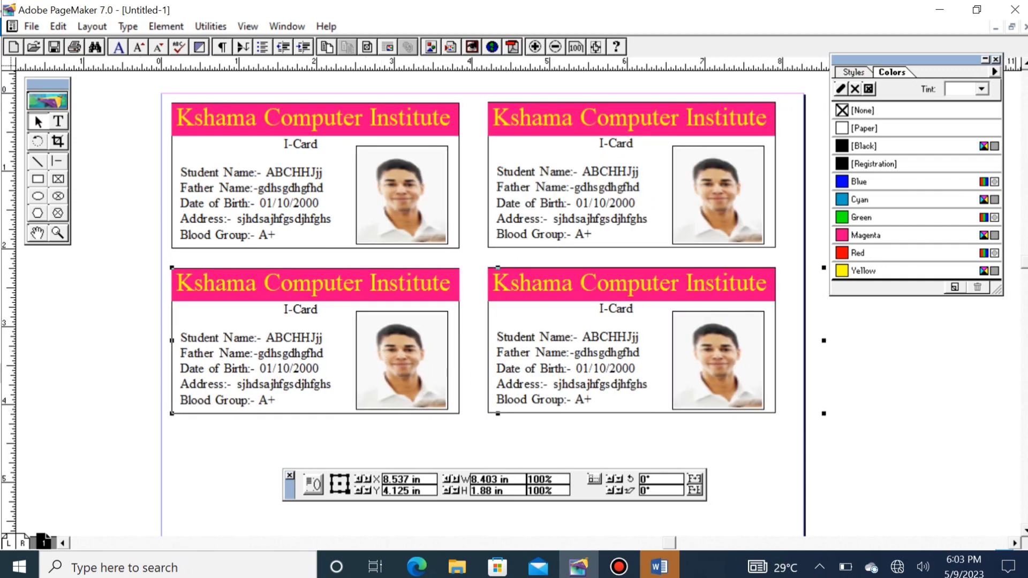
# Step: Paste two more copies of the two-card group and place them as the third and fourth rows
pyautogui.scroll(-8, 472, 241)
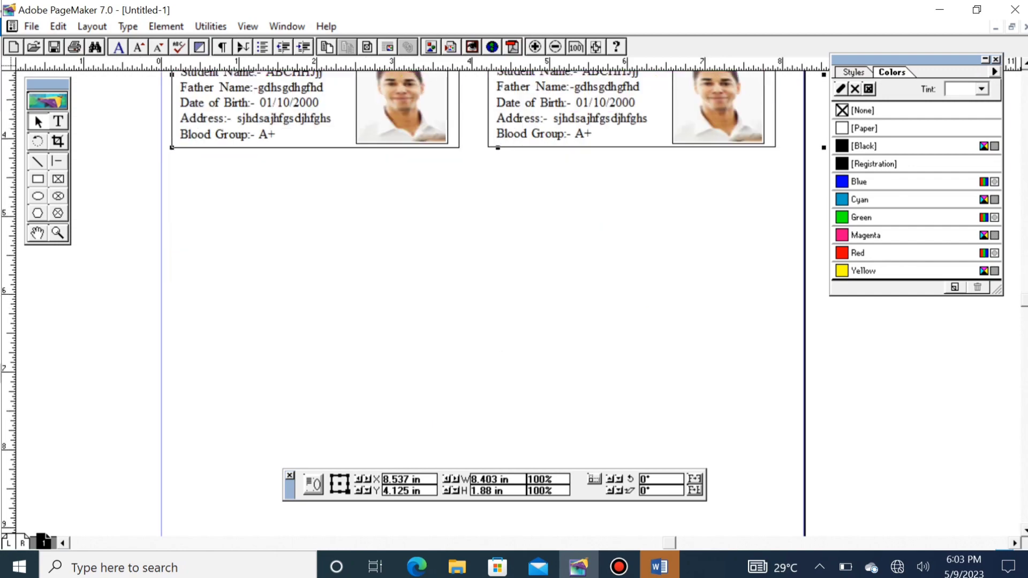
pyautogui.hotkey('ctrl', 'v')
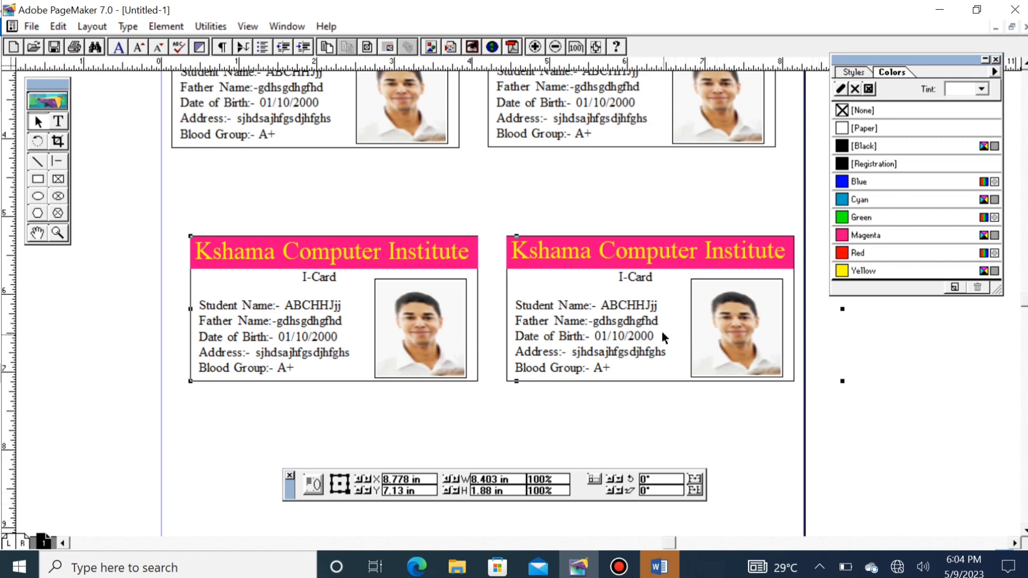
pyautogui.moveTo(662, 339); pyautogui.dragTo(644, 252)
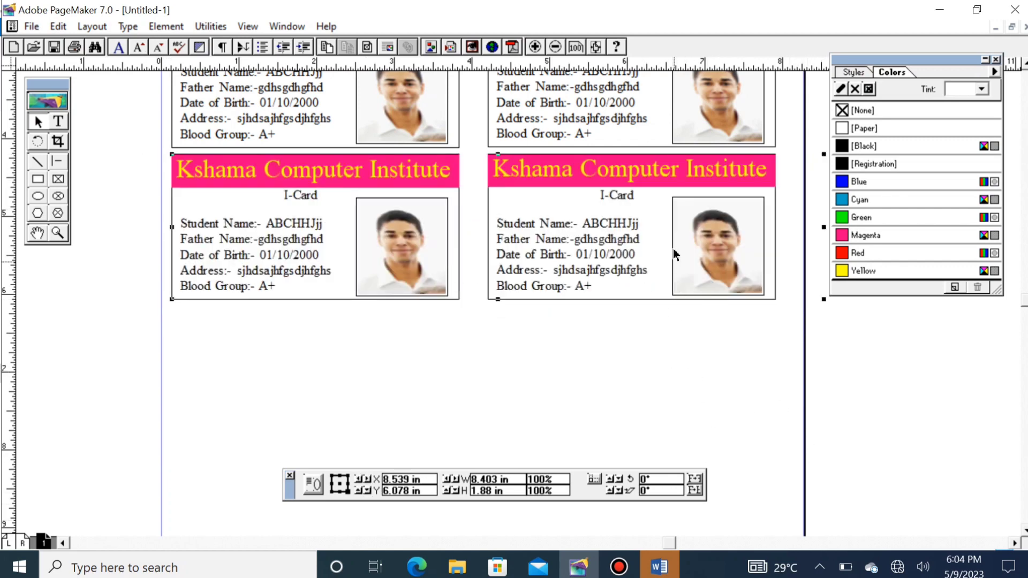
pyautogui.click(674, 252)
pyautogui.hotkey('ctrl', 'v')
pyautogui.moveTo(673, 247); pyautogui.dragTo(667, 407)
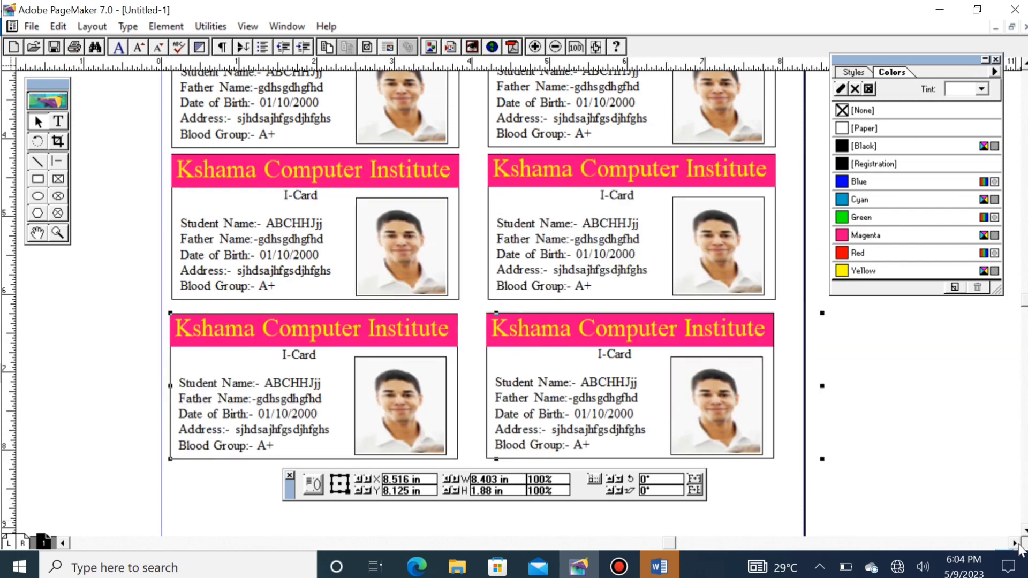
# Step: Paste another copy of the two-card group as the fifth row and delete the extra copy that runs off the page
pyautogui.scroll(-5, 471, 268)
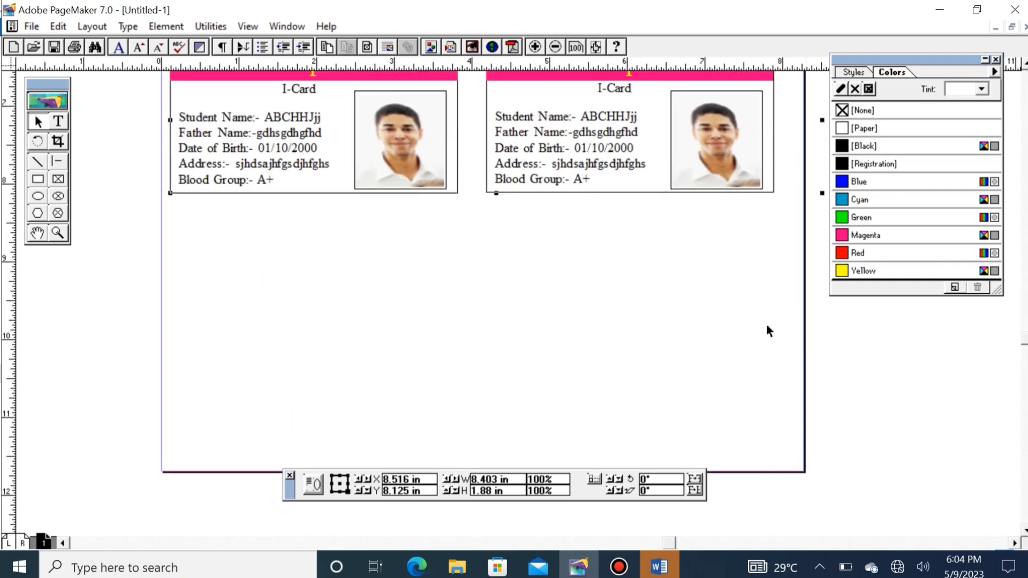
pyautogui.hotkey('ctrl', 'v')
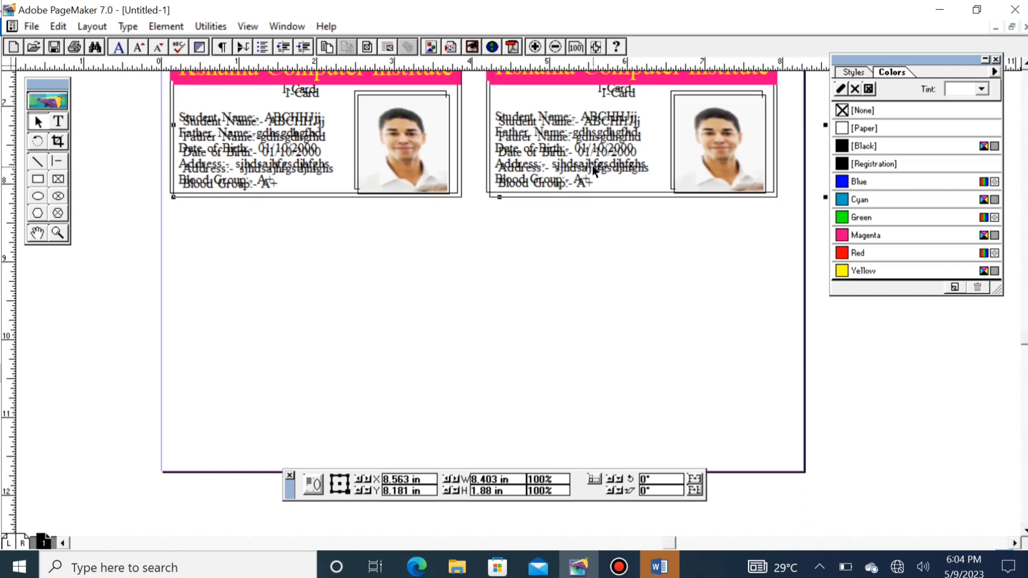
pyautogui.moveTo(596, 177); pyautogui.dragTo(593, 317)
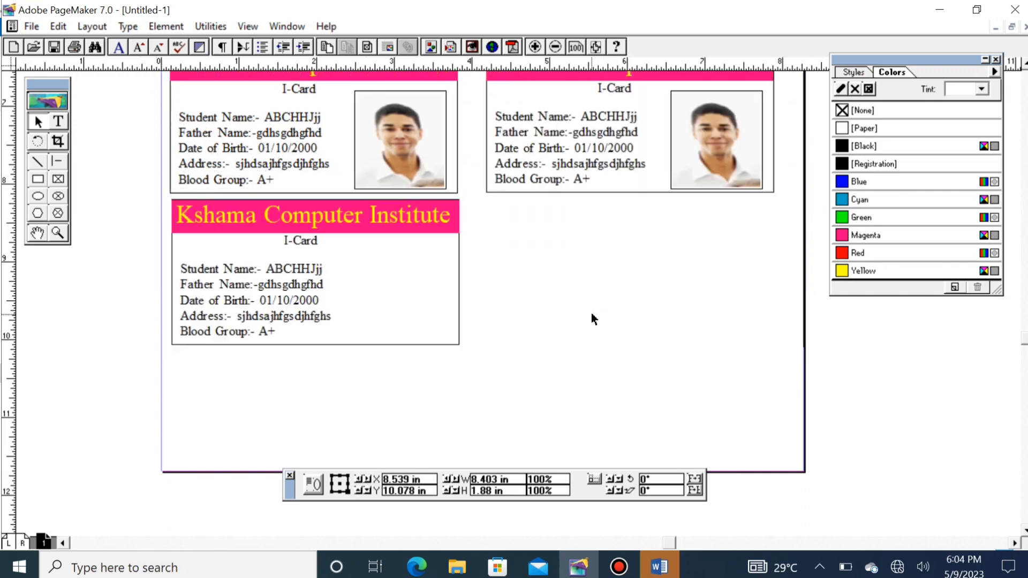
pyautogui.press('Down')
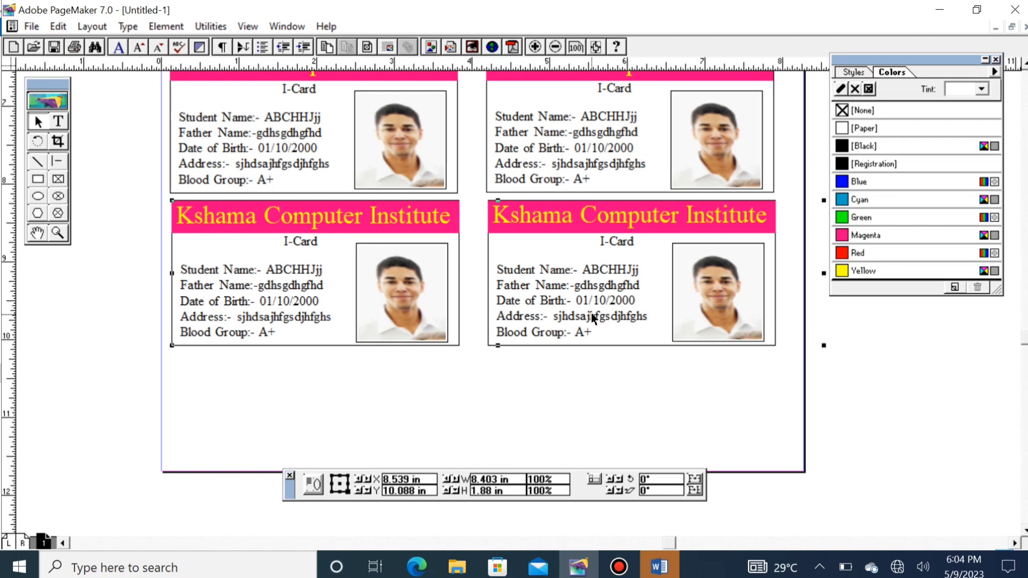
pyautogui.moveTo(554, 262); pyautogui.dragTo(587, 400)
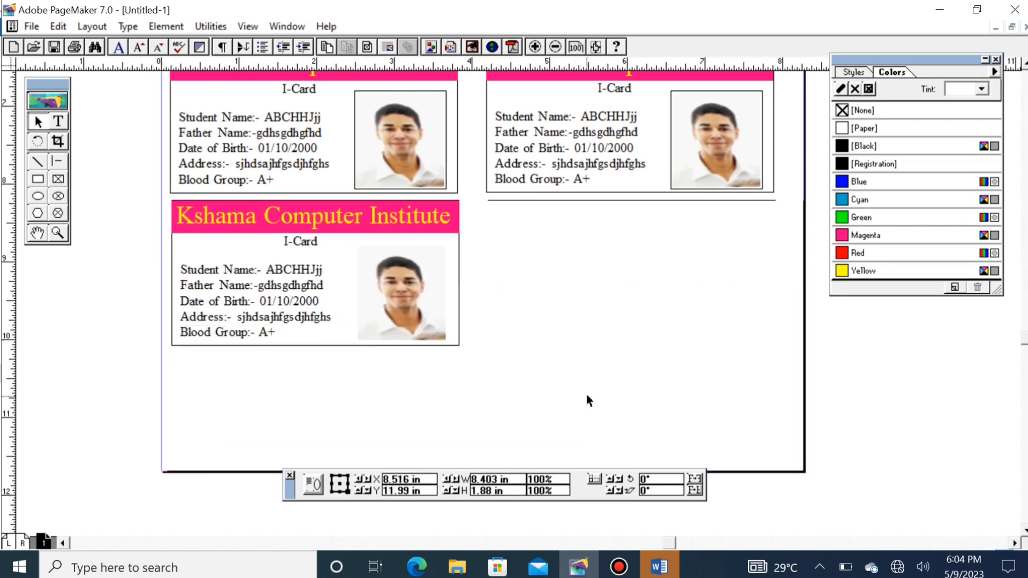
pyautogui.press('Delete')
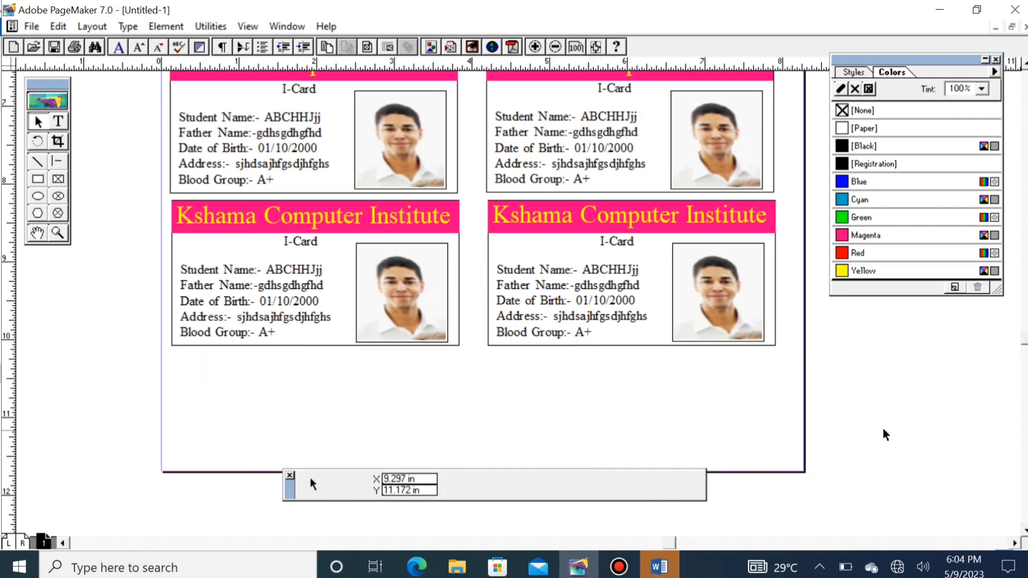
# Step: Zoom in on the first card in the top row and examine its heading, student details and photo
pyautogui.scroll(10, 311, 479)
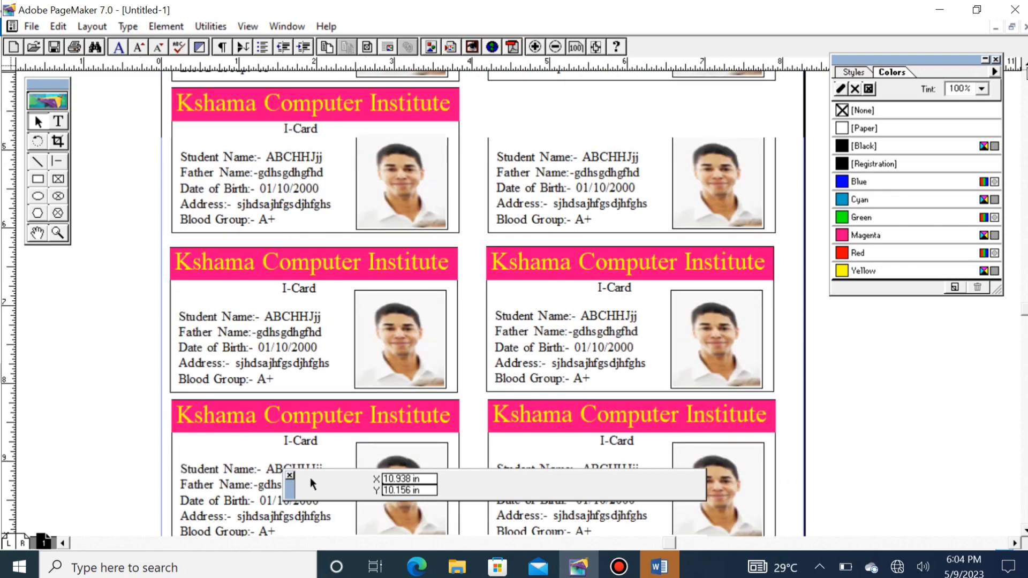
pyautogui.scroll(5, 311, 480)
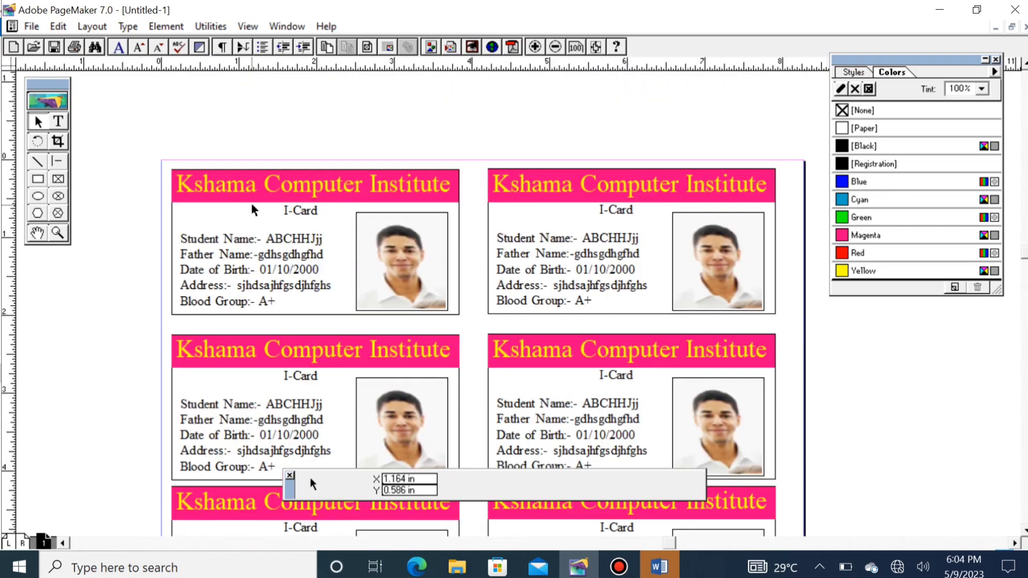
pyautogui.click(59, 234)
pyautogui.click(260, 222)
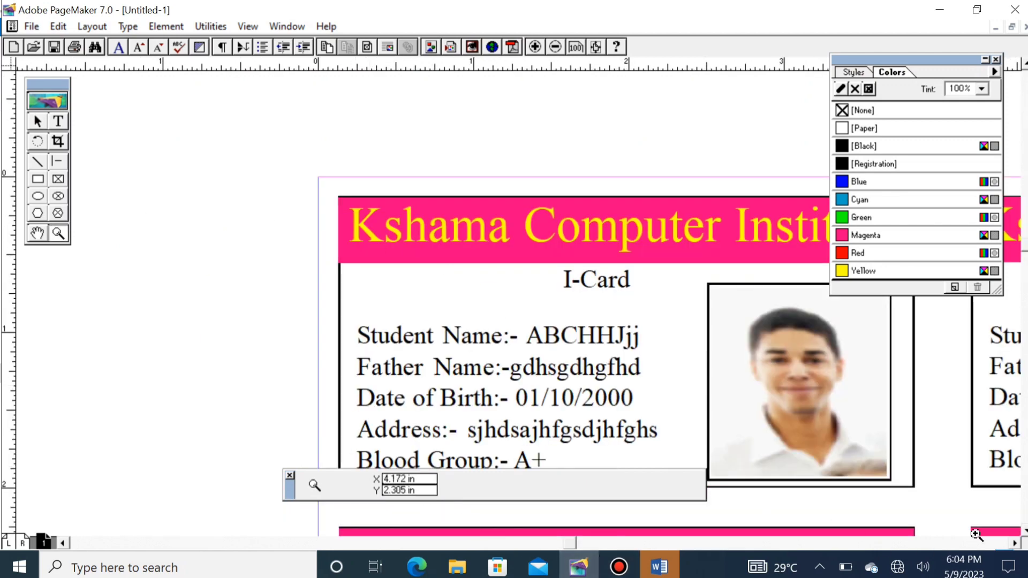
pyautogui.click(1015, 543)
pyautogui.click(1015, 543)
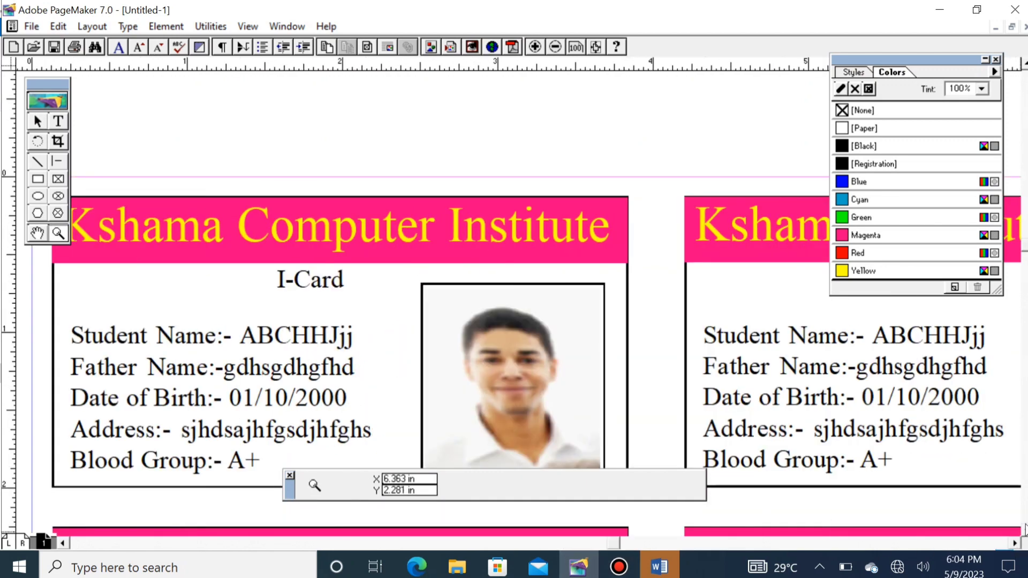
pyautogui.click(1024, 530)
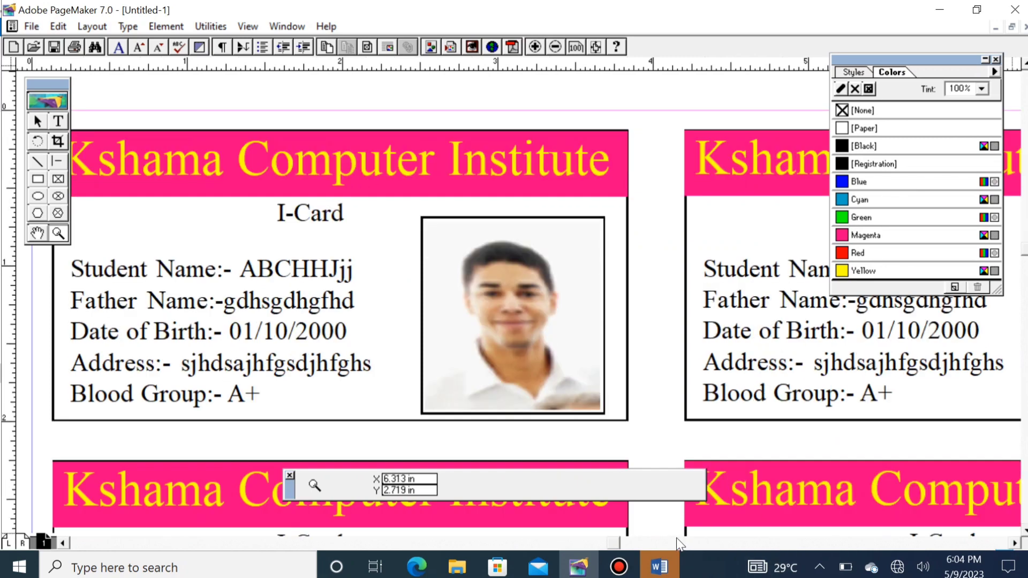